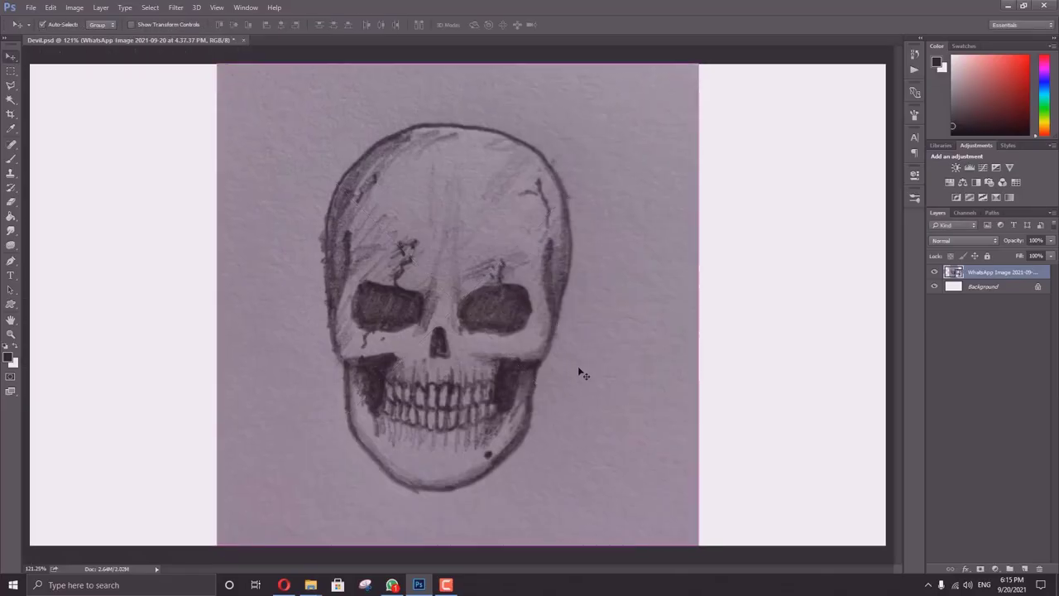
- Rotate the sketch photo about -1.5° to straighten it, then add blank Layer 1 above it
key("ctrl+r")
key("ctrl+t")
left_click_drag(778, 422, 783, 412)
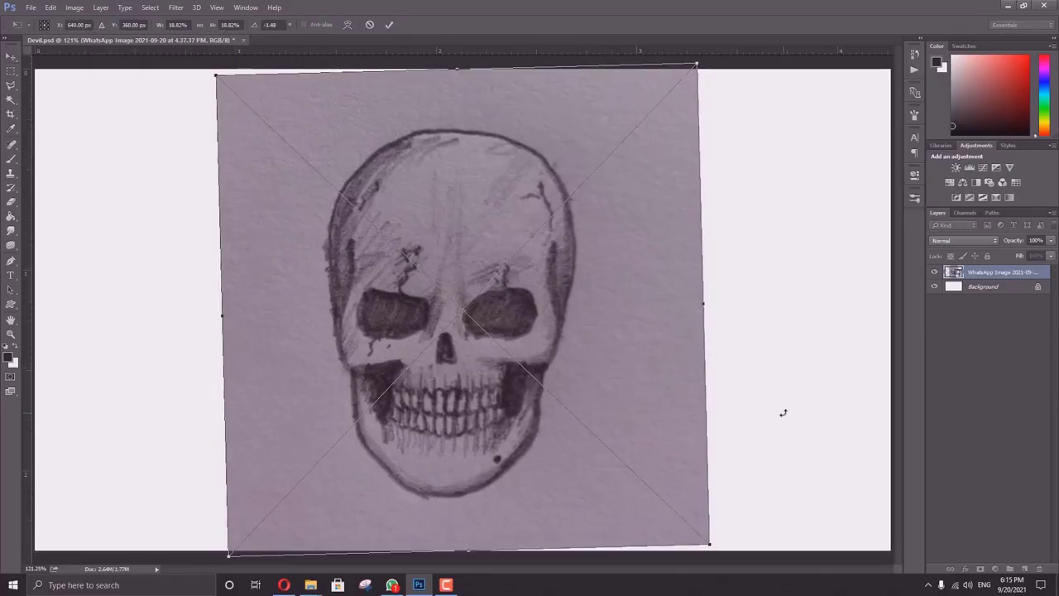
key("Return")
left_click(10, 159)
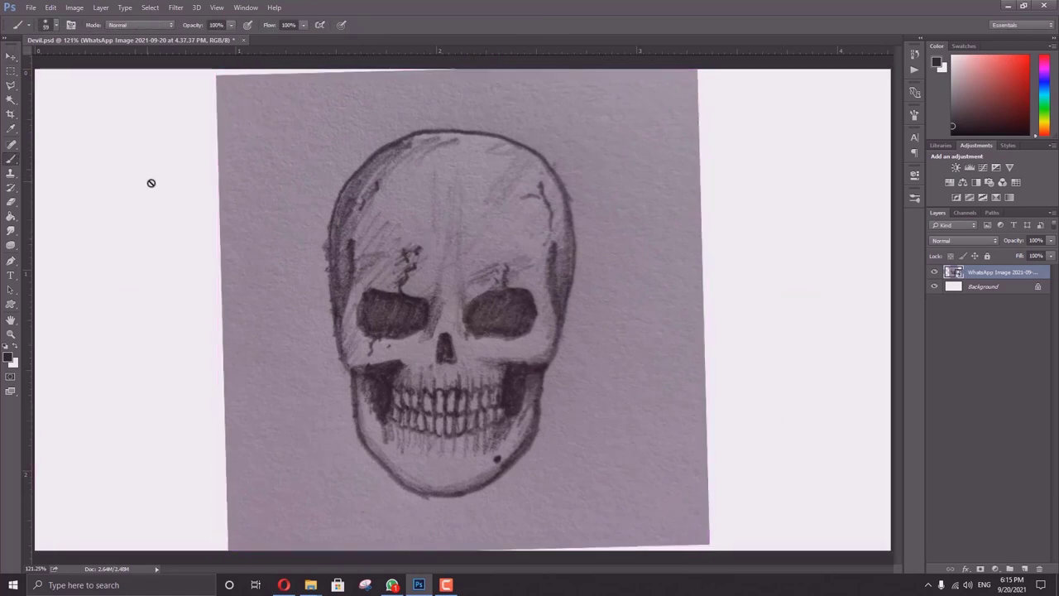
left_click(1026, 569)
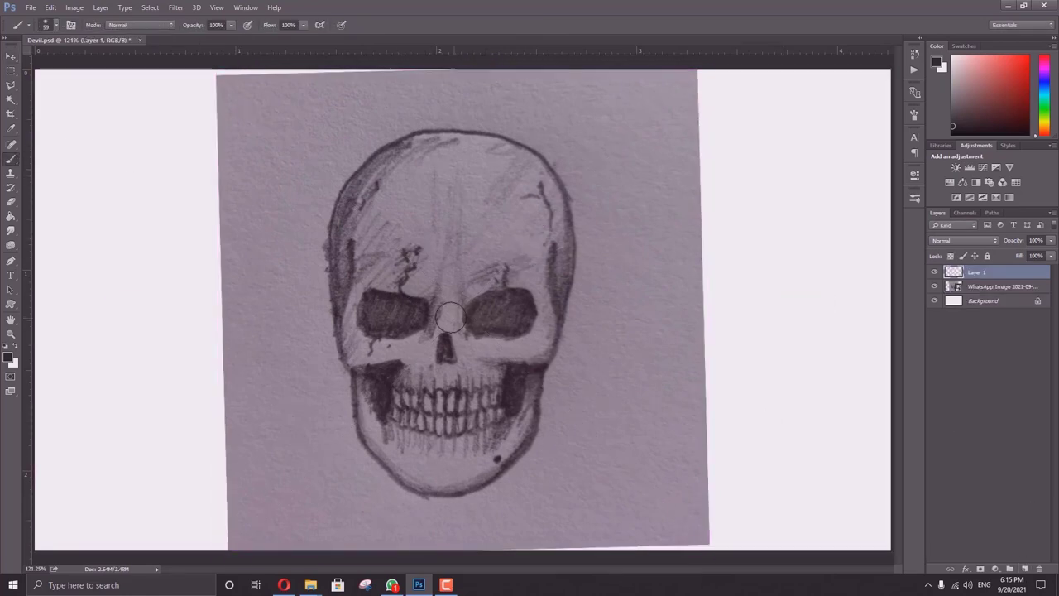
- With a 7 px hard brush, trace the skull outline, eye sockets and nose, stroking above the right eye
left_click_drag(496, 258, 527, 262)
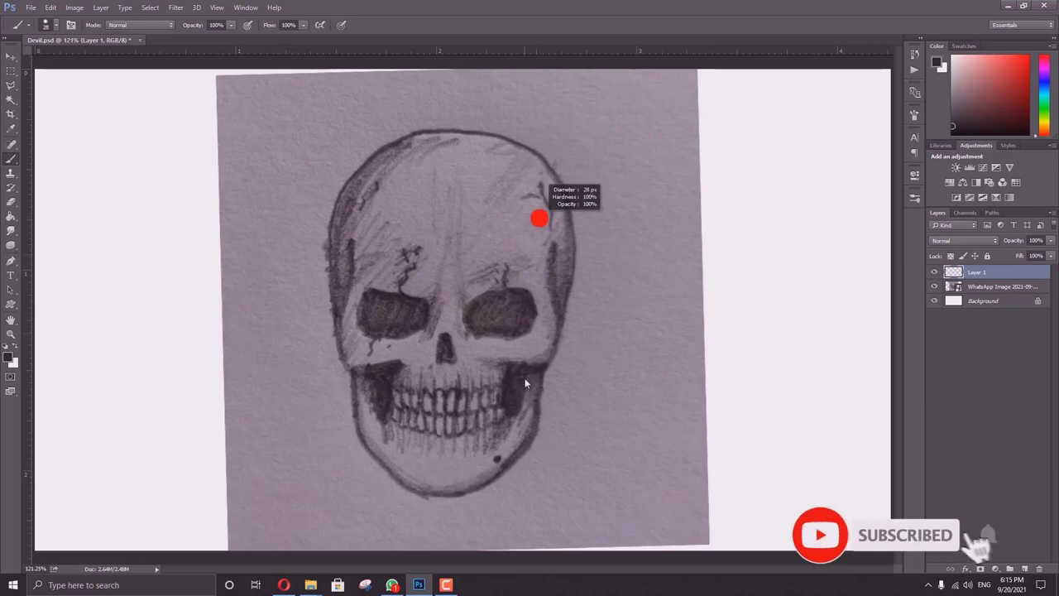
scroll(373, 195, "up", 3)
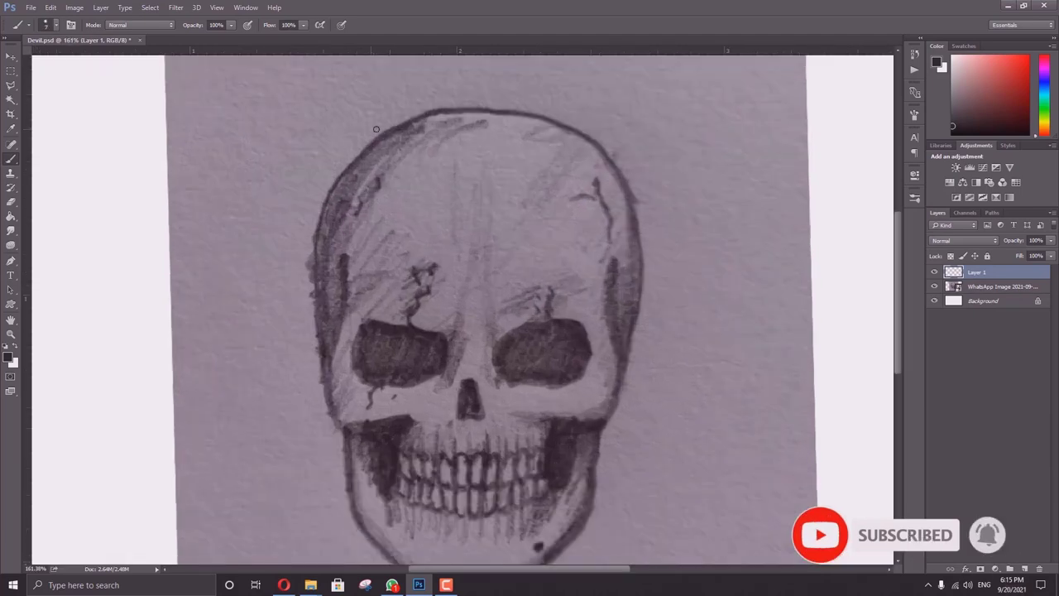
left_click_drag(398, 123, 371, 147)
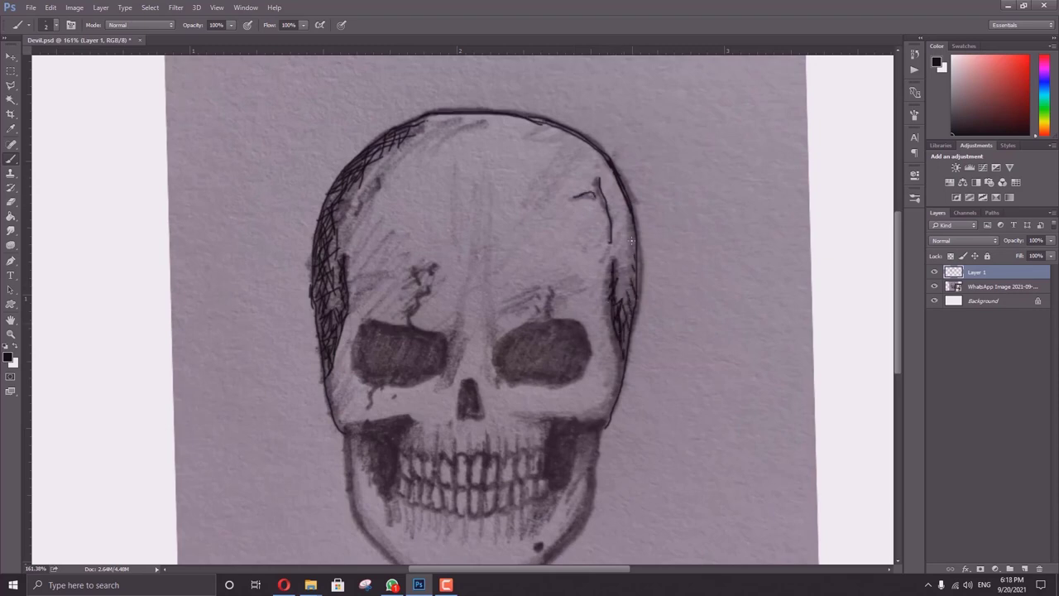
scroll(412, 289, "up", 3)
left_click_drag(417, 263, 447, 258)
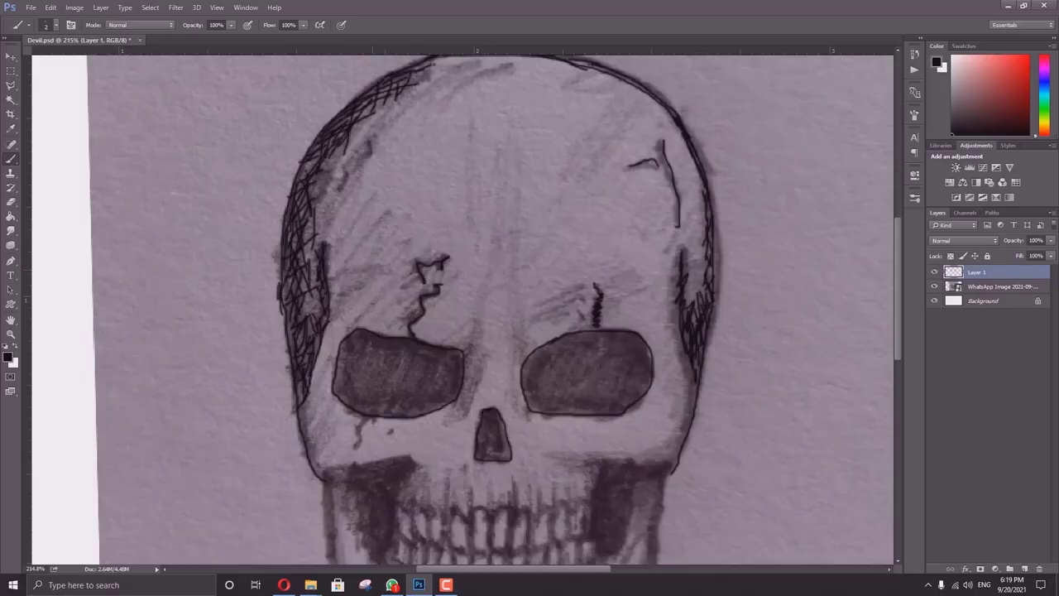
- Hatch the upper-left forehead and ink vertical crack lines across the forehead and upper-right cranium
left_click_drag(326, 203, 476, 71)
mouse_move(339, 186)
left_mouse_down()
mouse_move(451, 78)
mouse_move(379, 182)
left_mouse_up()
left_click_drag(372, 244, 406, 224)
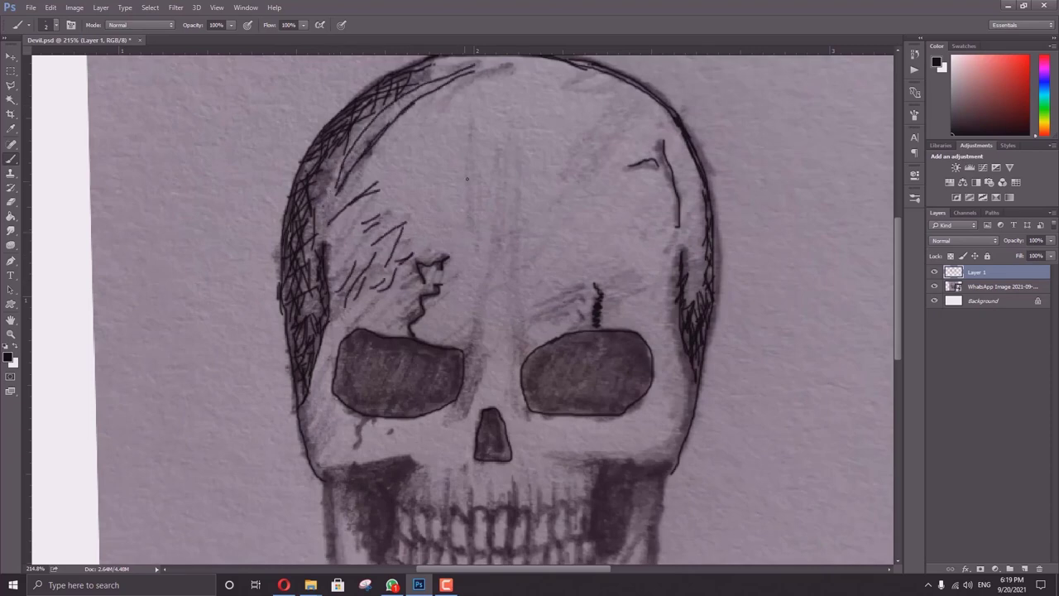
left_click_drag(472, 120, 467, 240)
left_click_drag(494, 161, 479, 326)
left_click_drag(519, 174, 518, 315)
left_click_drag(495, 202, 471, 364)
left_click_drag(608, 116, 586, 199)
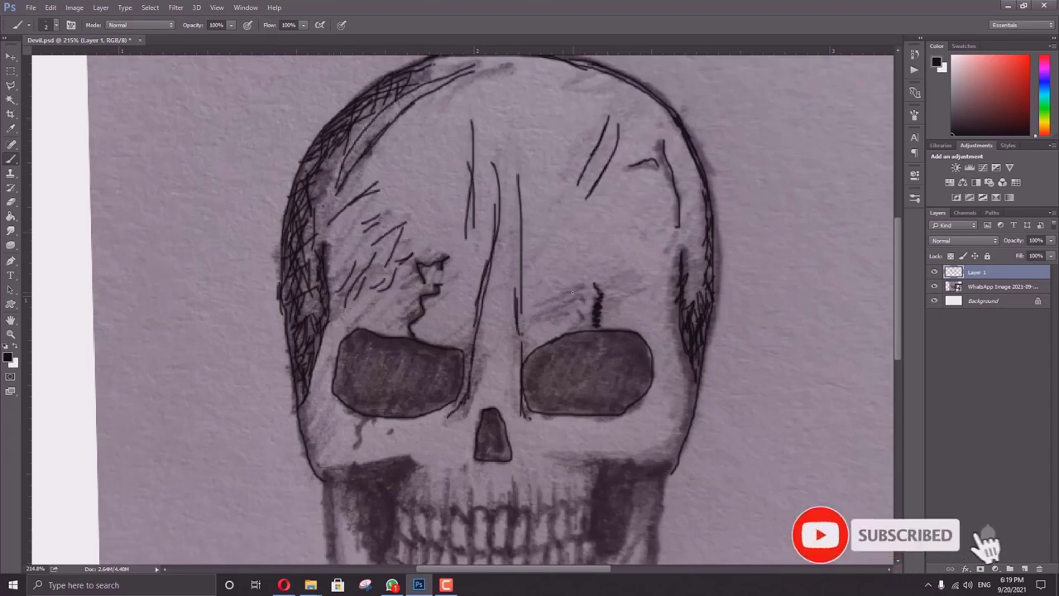
- Hatch the area above the right eye socket and ink the jaw outline around the chin
left_click_drag(536, 309, 571, 292)
left_click_drag(540, 321, 566, 306)
left_click_drag(614, 297, 644, 284)
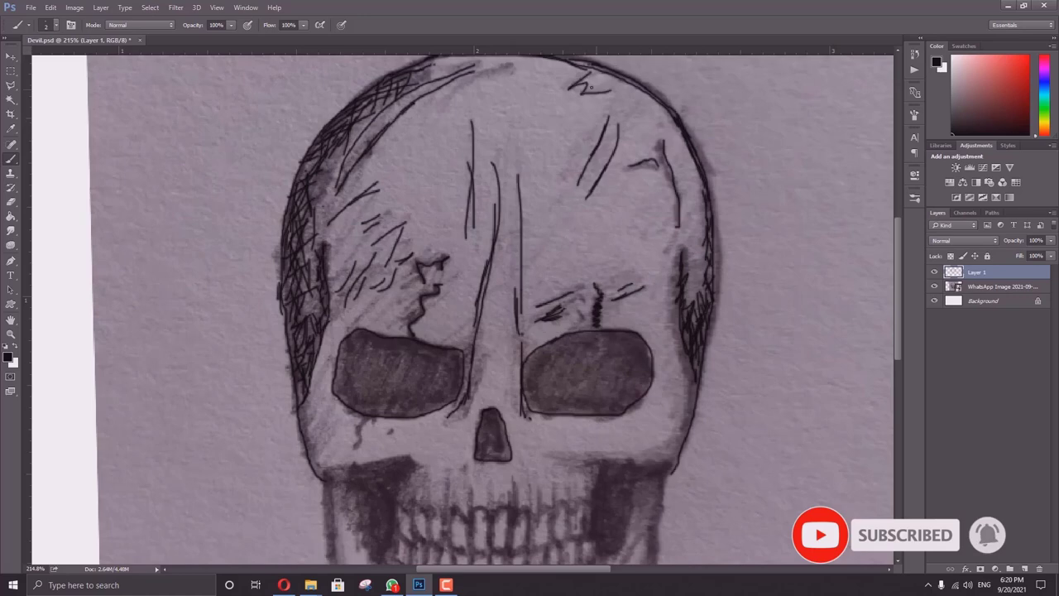
scroll(327, 339, "down", 3)
mouse_move(331, 439)
left_mouse_down()
mouse_move(506, 562)
mouse_move(654, 451)
mouse_move(657, 402)
left_mouse_up()
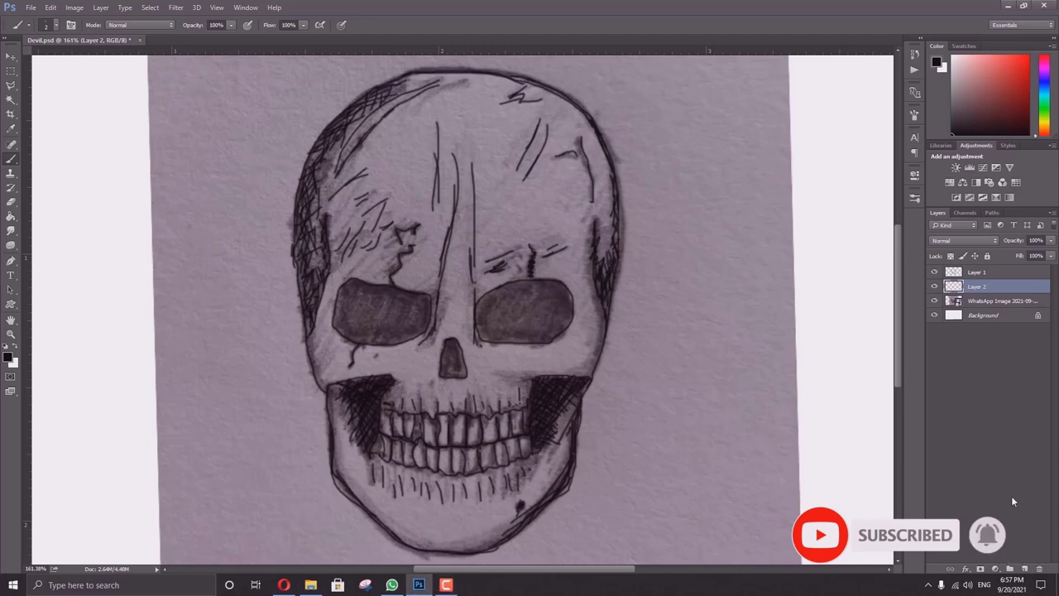
- Undo and restore Layer 2, then choose tan #c19f44 as the foreground colour for brushing
key("alt+bracketleft")
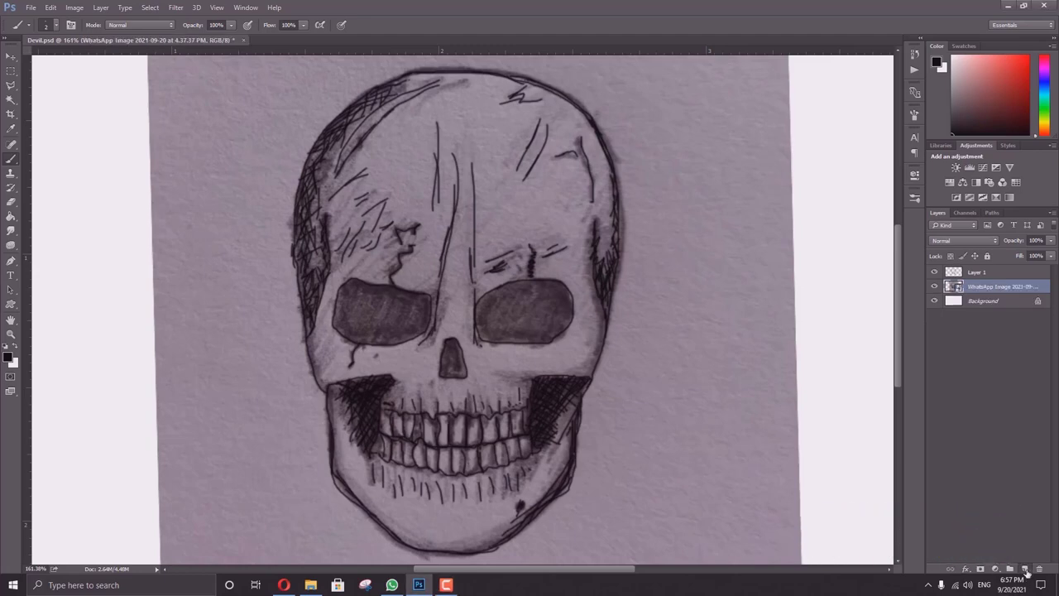
key("alt+bracketright")
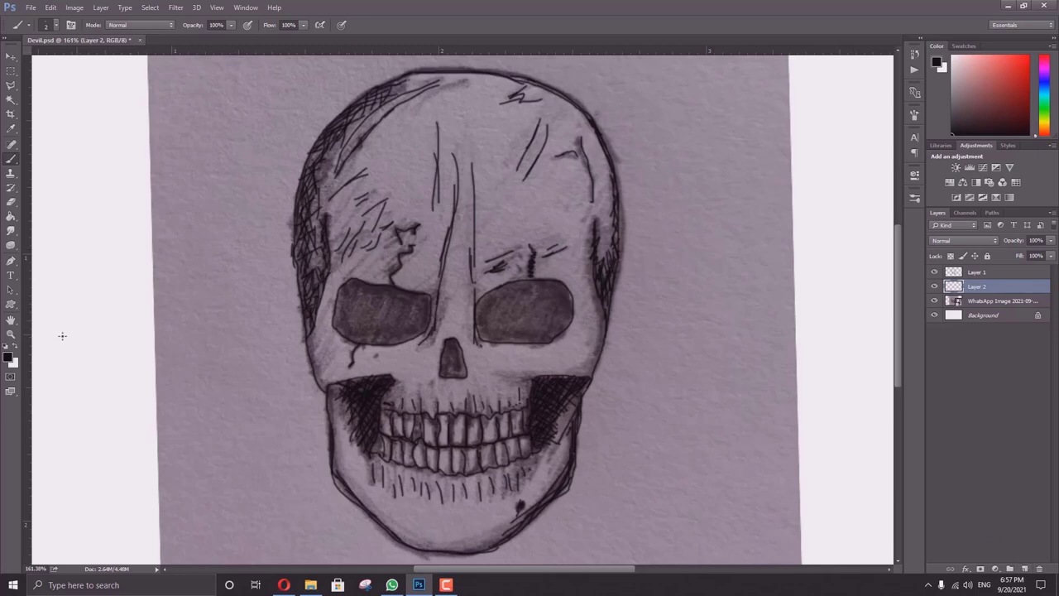
left_click(8, 358)
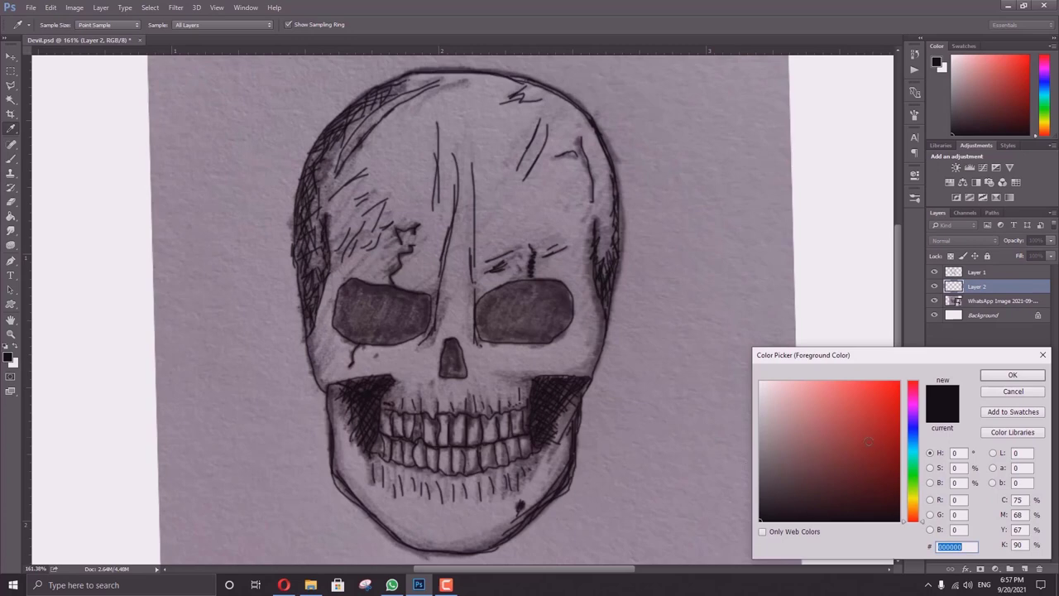
left_click(912, 509)
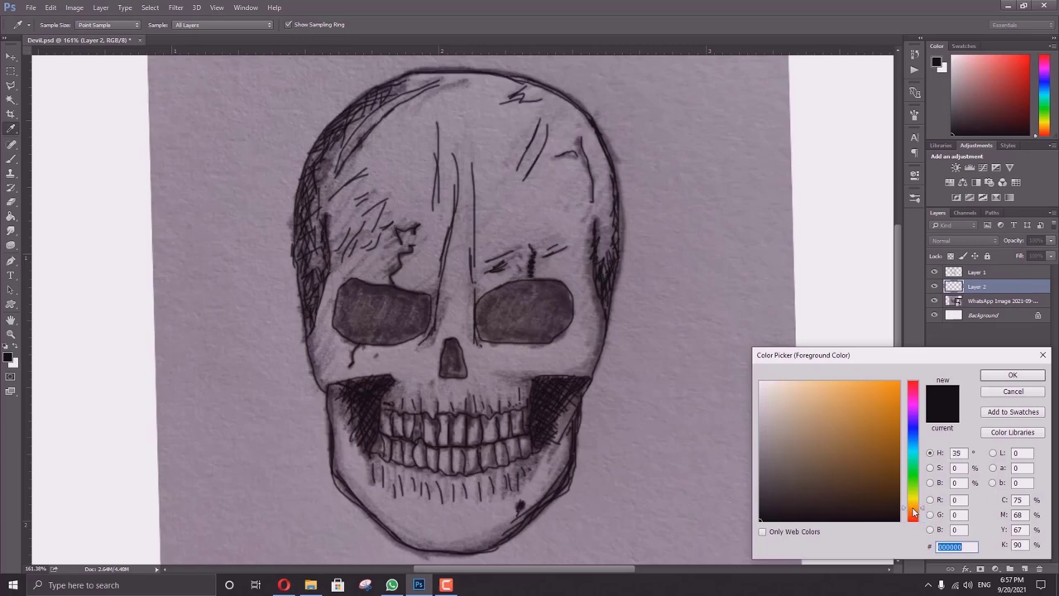
left_click_drag(914, 514, 913, 508)
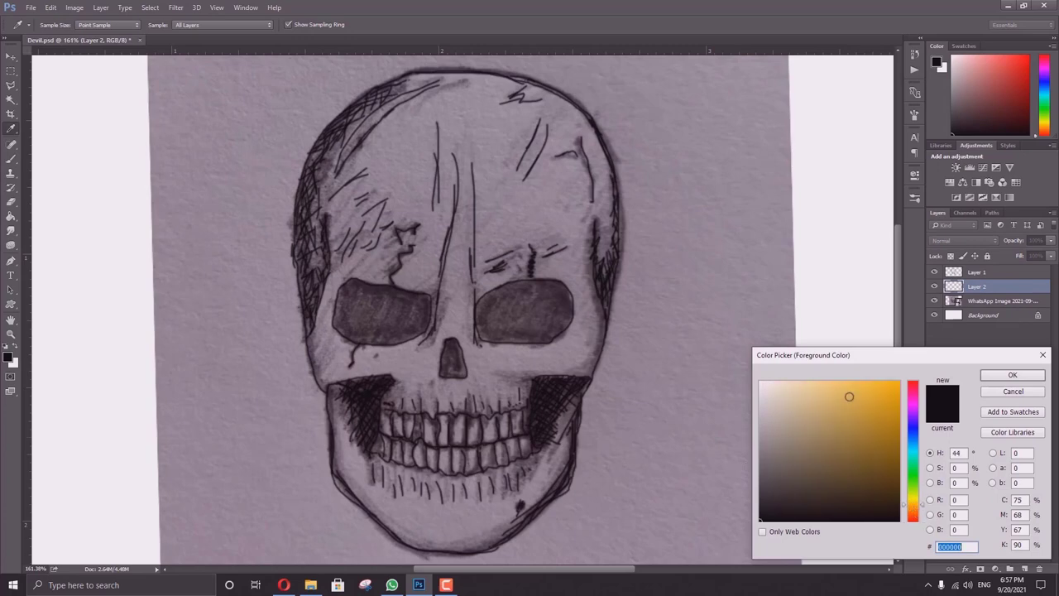
left_click_drag(849, 396, 850, 412)
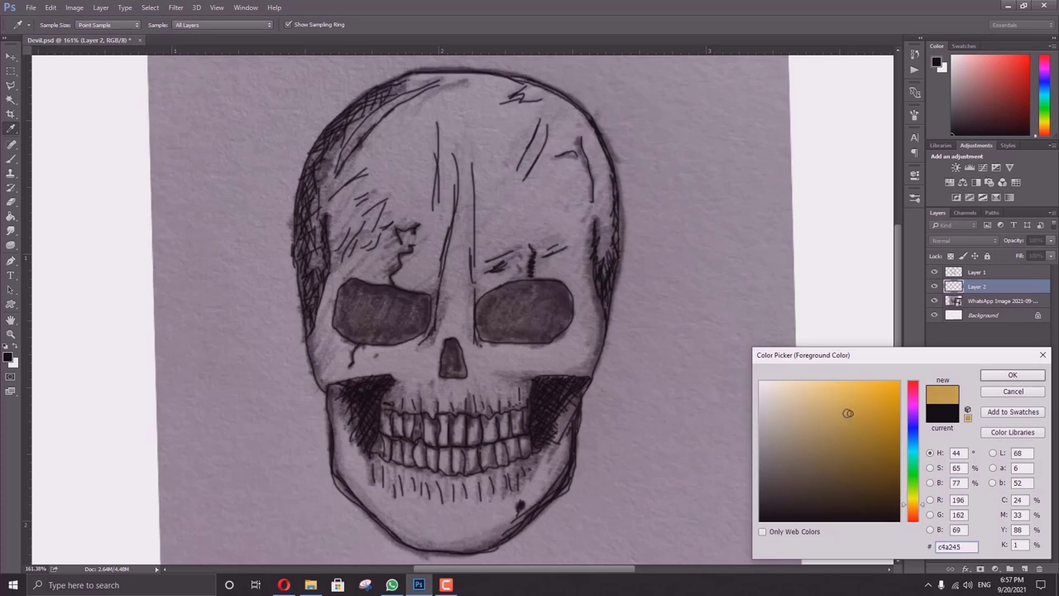
left_click(1011, 375)
key("b")
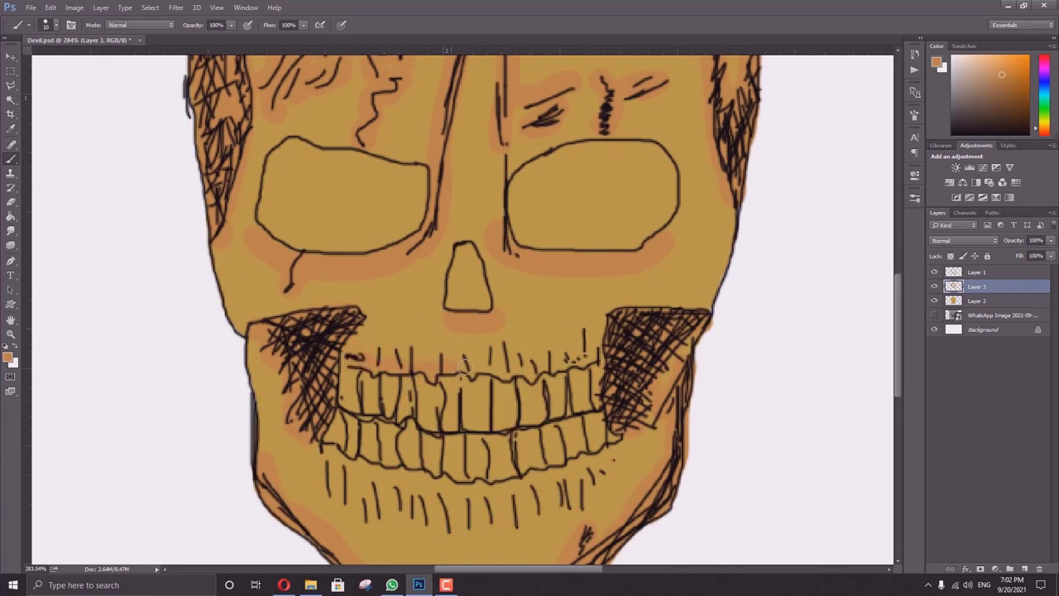
- On a new layer, paint dark brown over the left cheek, both jaws and the upper and lower tooth rows
left_click(1024, 569)
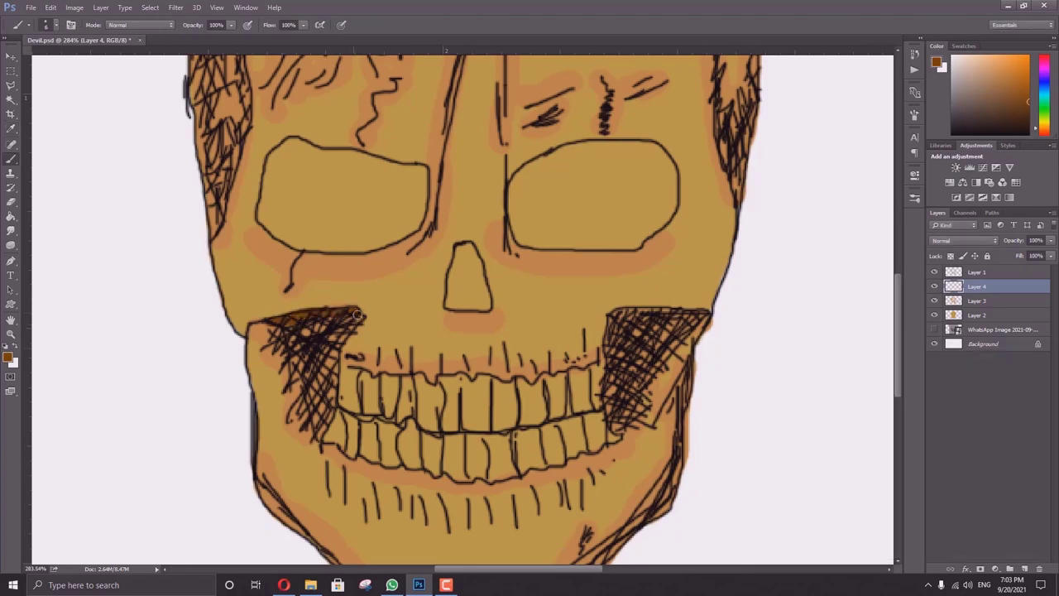
left_click_drag(339, 322, 306, 423)
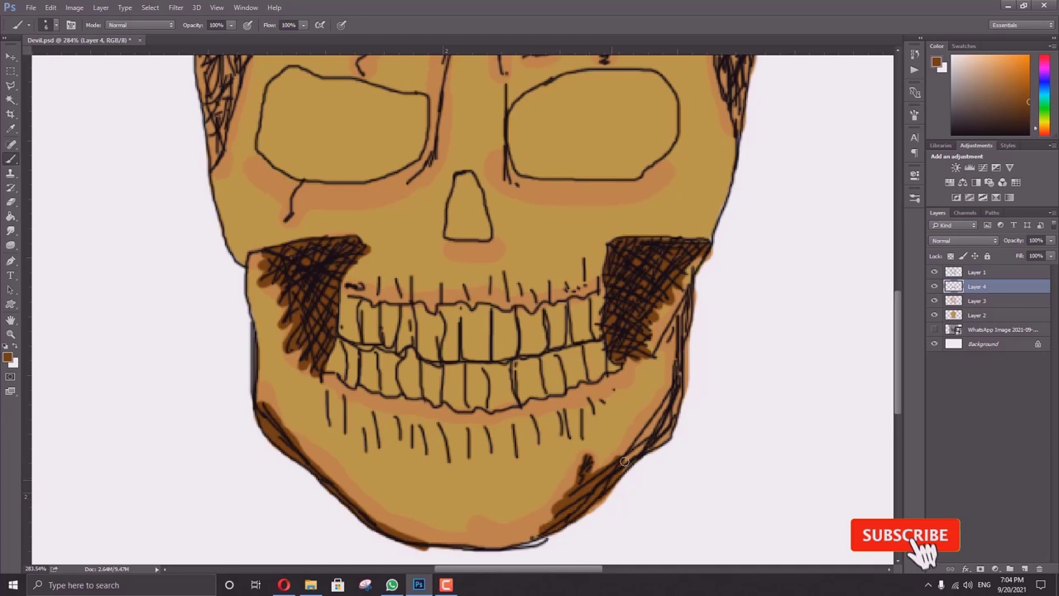
mouse_move(625, 461)
left_mouse_down()
mouse_move(675, 376)
mouse_move(683, 335)
mouse_move(662, 290)
left_mouse_up()
left_click_drag(329, 393, 350, 427)
left_click_drag(449, 456, 617, 391)
mouse_move(344, 277)
left_mouse_down()
mouse_move(516, 290)
mouse_move(592, 273)
left_mouse_up()
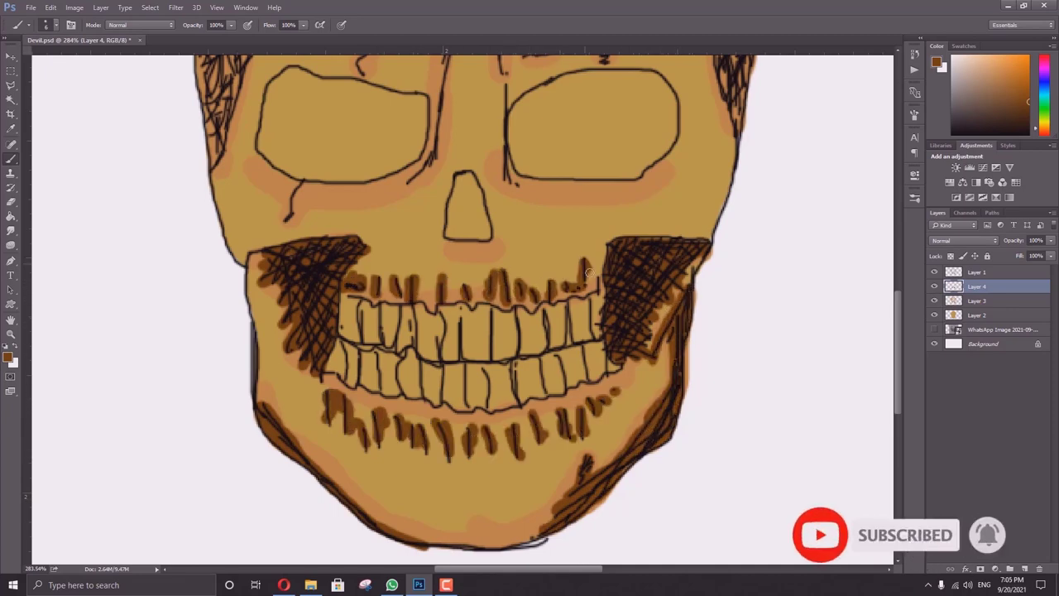
- Hatch dark brown along the skull's left edge and across the upper-left cranium
scroll(464, 331, "down", 5)
scroll(447, 207, "up", 5)
left_click_drag(274, 166, 244, 364)
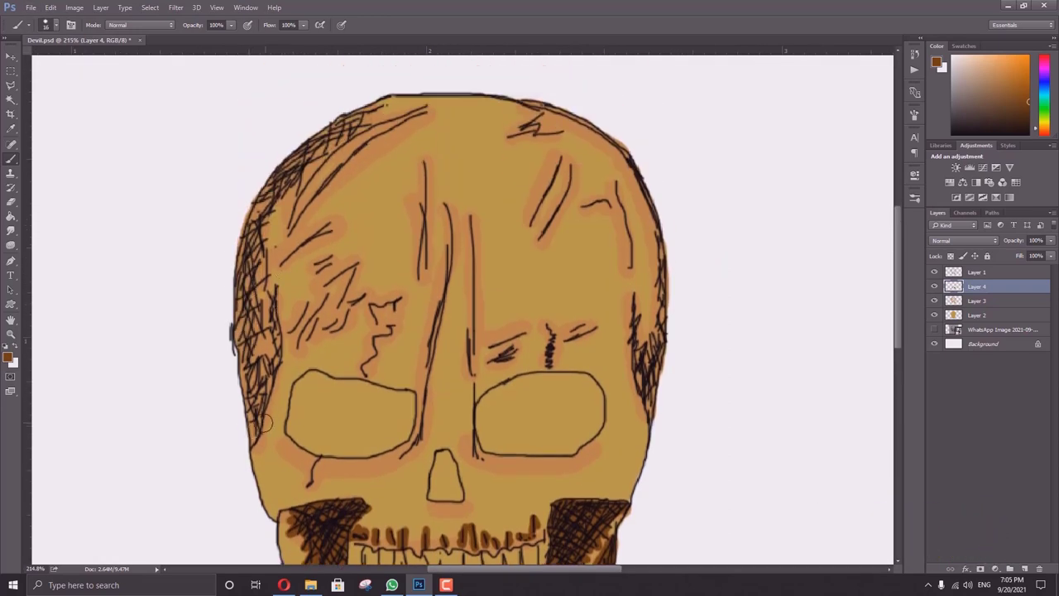
mouse_move(240, 414)
left_mouse_down()
mouse_move(249, 273)
mouse_move(281, 174)
left_mouse_up()
left_click_drag(281, 182, 372, 108)
mouse_move(261, 438)
left_mouse_down()
mouse_move(283, 354)
mouse_move(255, 297)
left_mouse_up()
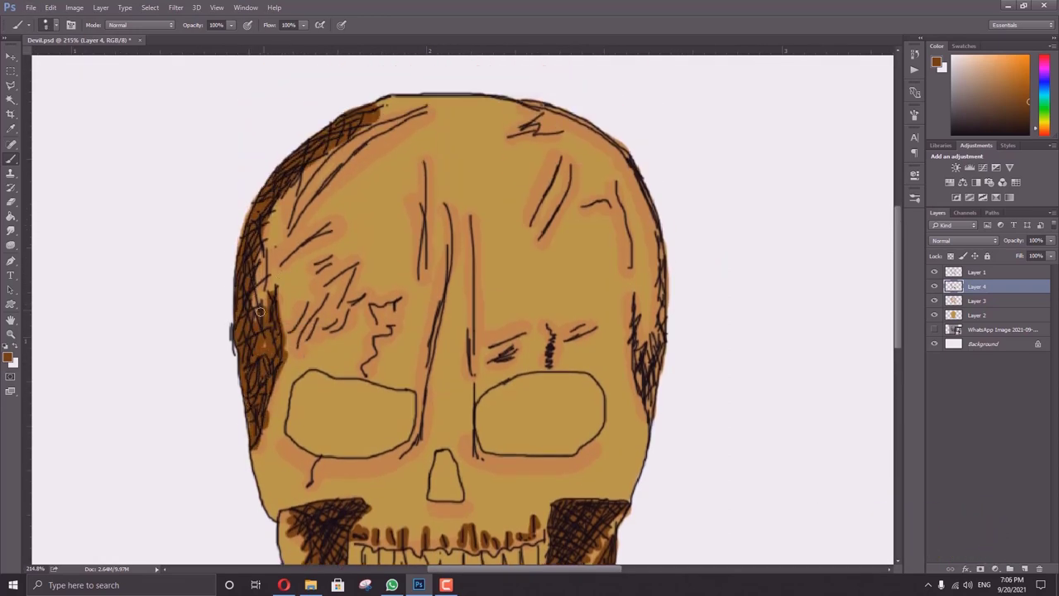
mouse_move(263, 377)
left_mouse_down()
mouse_move(290, 186)
mouse_move(402, 95)
left_mouse_up()
left_click_drag(290, 240, 430, 111)
- Shade the top-right cranium, right skull edge, right brow and right forehead dark brown
mouse_move(511, 137)
left_mouse_down()
mouse_move(542, 124)
mouse_move(575, 130)
left_mouse_up()
mouse_move(579, 116)
left_mouse_down()
mouse_move(662, 248)
mouse_move(650, 405)
left_mouse_up()
left_click_drag(550, 323, 550, 368)
left_click_drag(579, 207, 633, 269)
left_click_drag(571, 153, 534, 240)
- Trace brown along the forehead lines, nose bridge edges and beneath both eye sockets
left_click_drag(424, 153, 424, 282)
mouse_move(446, 211)
left_mouse_down()
mouse_move(418, 451)
mouse_move(476, 455)
left_mouse_up()
left_click_drag(282, 434, 414, 451)
left_click_drag(319, 460, 311, 488)
left_click_drag(475, 451, 584, 448)
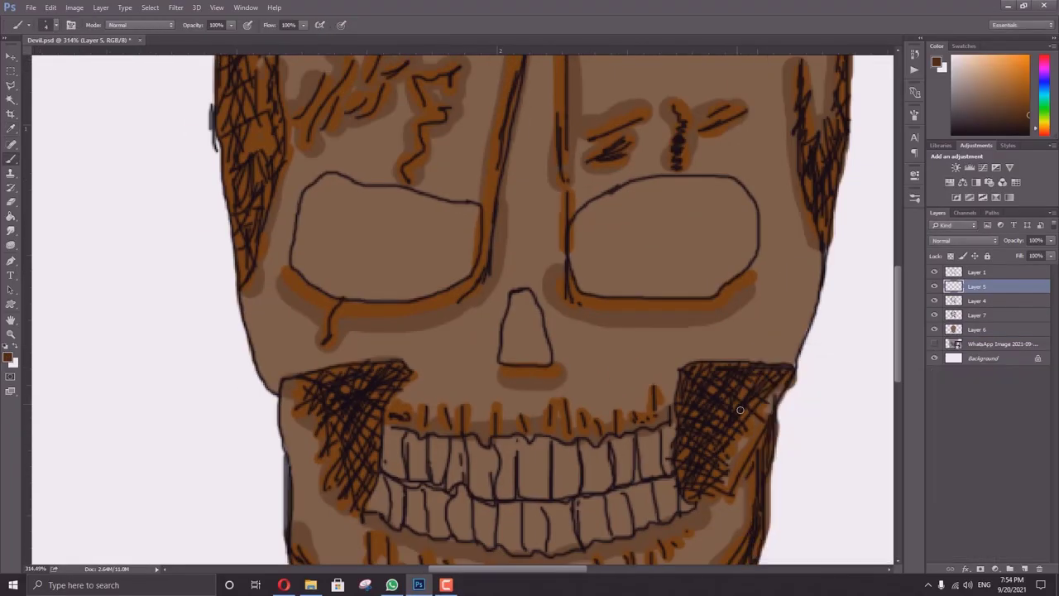
- Enlarge the brush, darken hatching on the left cheek and right jaw, and hatch the lower jaw and left head edge
key("bracketright")
key("bracketright")
key("bracketright")
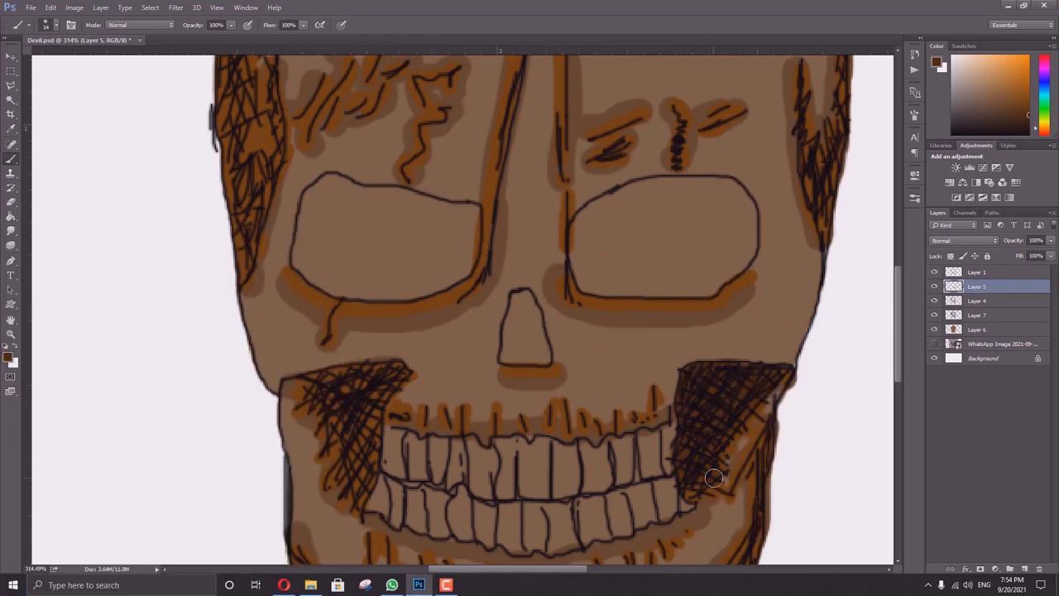
left_click_drag(376, 368, 327, 377)
left_click_drag(339, 439, 369, 496)
scroll(745, 439, "down", 3)
left_click_drag(753, 359, 768, 405)
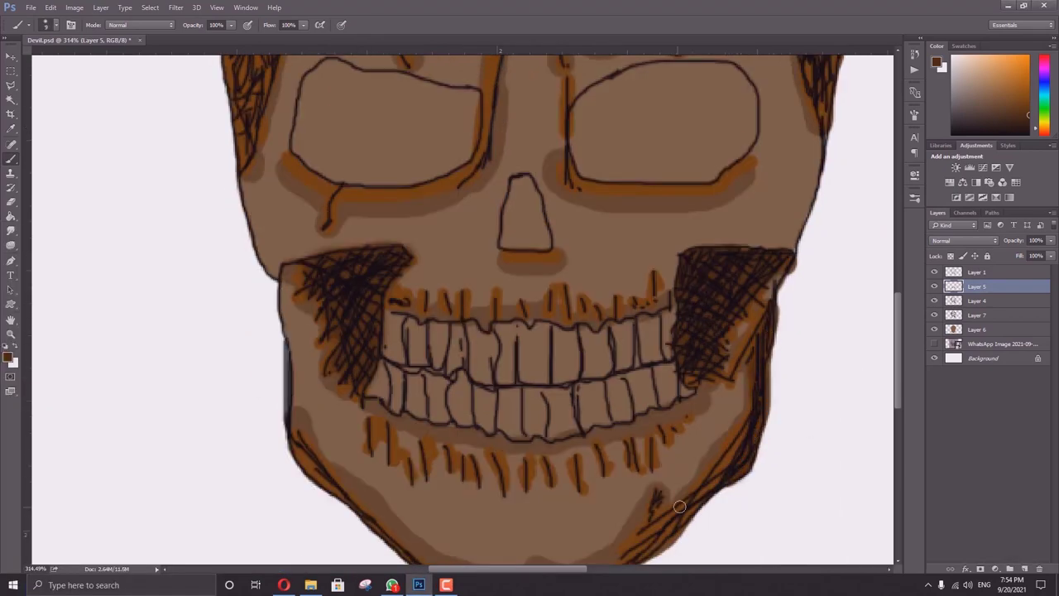
scroll(678, 506, "down", 1)
left_click_drag(679, 506, 621, 497)
left_click_drag(413, 422, 348, 513)
scroll(331, 414, "up", 5)
left_click_drag(232, 199, 265, 318)
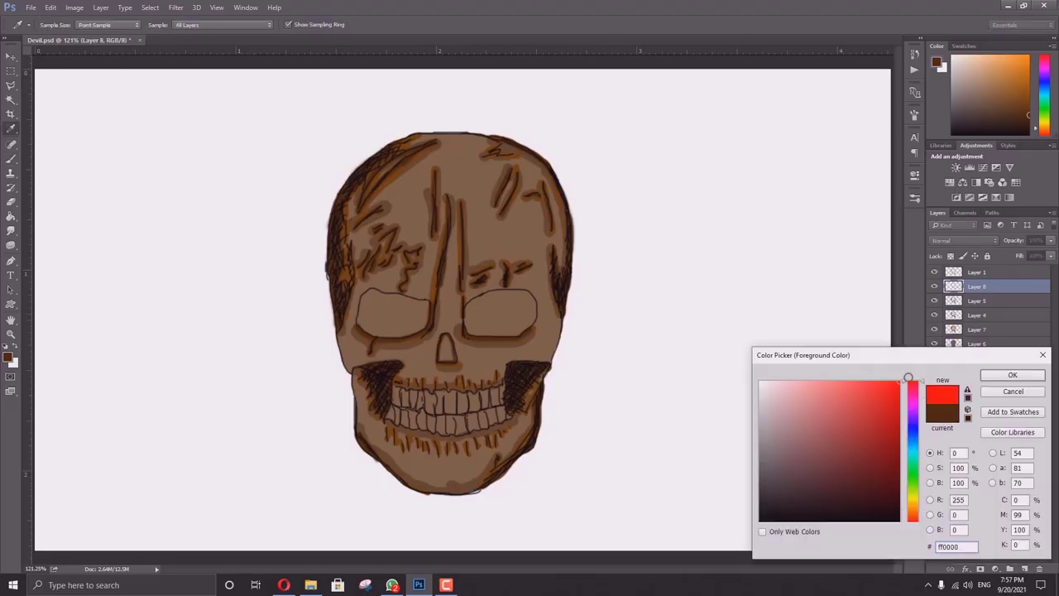
- Paint red into the right eye socket and start filling the left eye socket
scroll(473, 337, "up", 5)
mouse_move(496, 284)
left_mouse_down()
mouse_move(433, 312)
mouse_move(556, 305)
left_mouse_up()
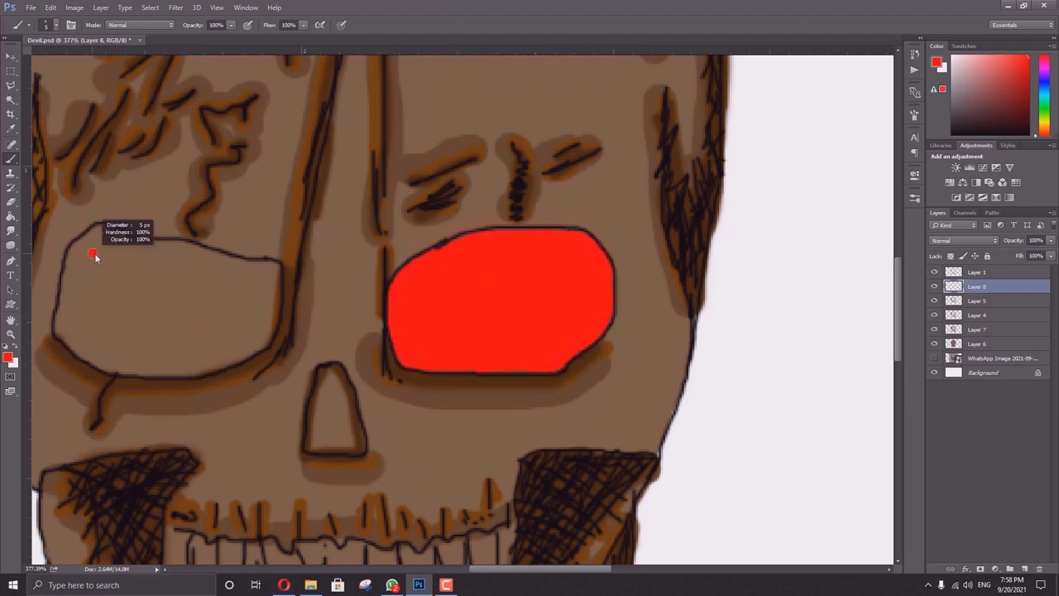
mouse_move(154, 300)
left_mouse_down()
mouse_move(207, 306)
mouse_move(146, 307)
left_mouse_up()
- With a smaller brush, fill the left eye red to its outline, erase stray paint, and zoom out
key("[")
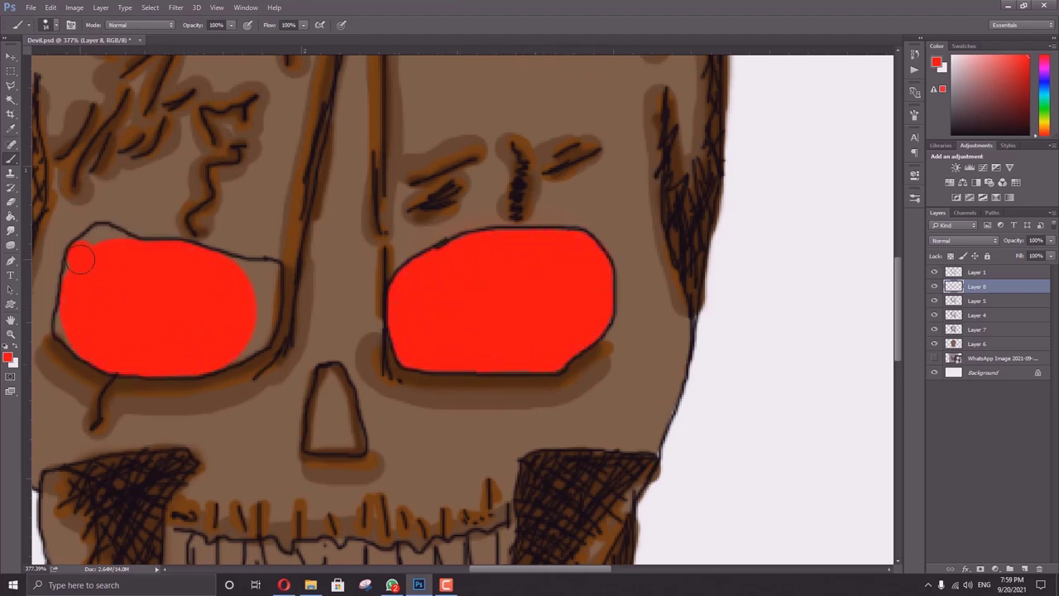
mouse_move(80, 255)
left_mouse_down()
mouse_move(272, 273)
mouse_move(218, 371)
left_mouse_up()
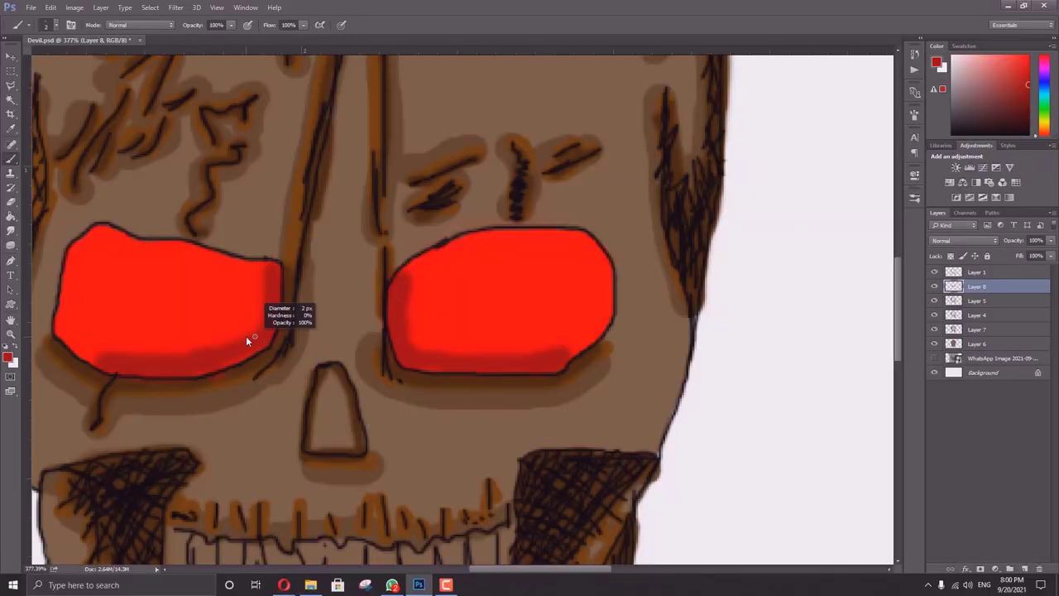
key("e")
key("b")
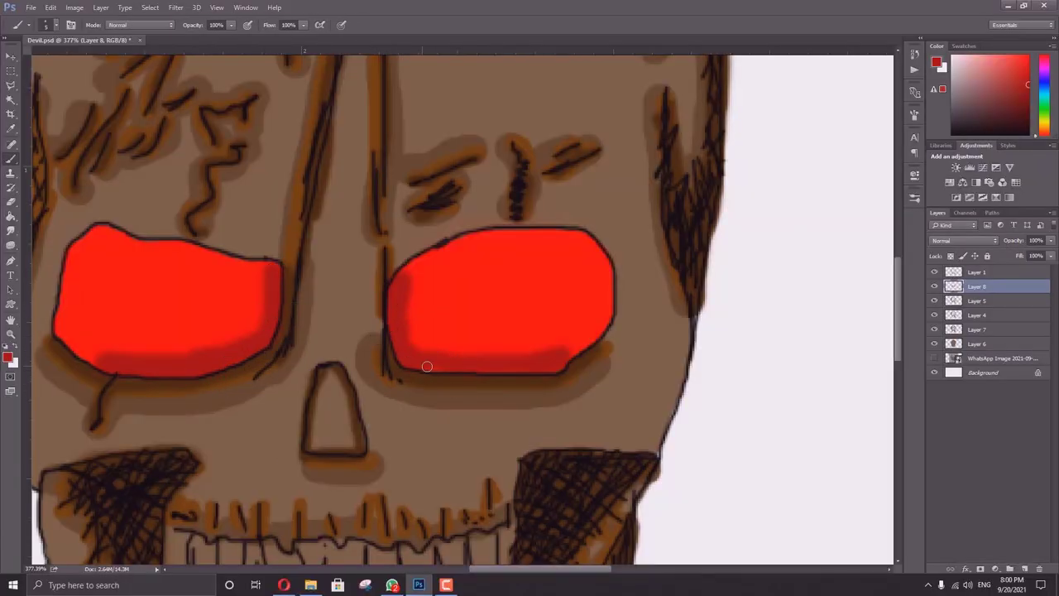
scroll(548, 365, "down", 5)
scroll(476, 297, "up", 5)
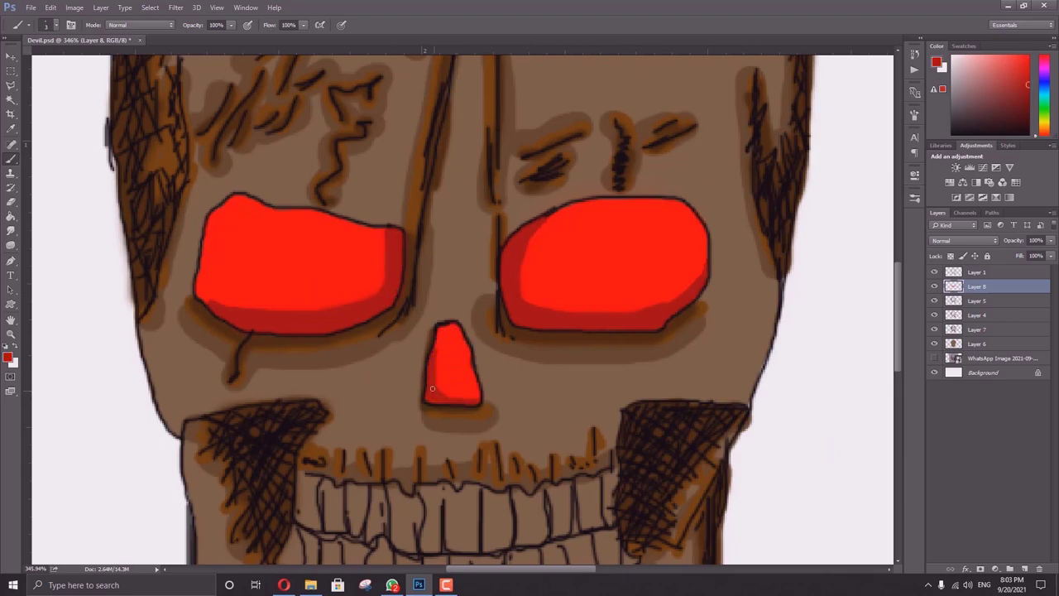
key("ctrl+0")
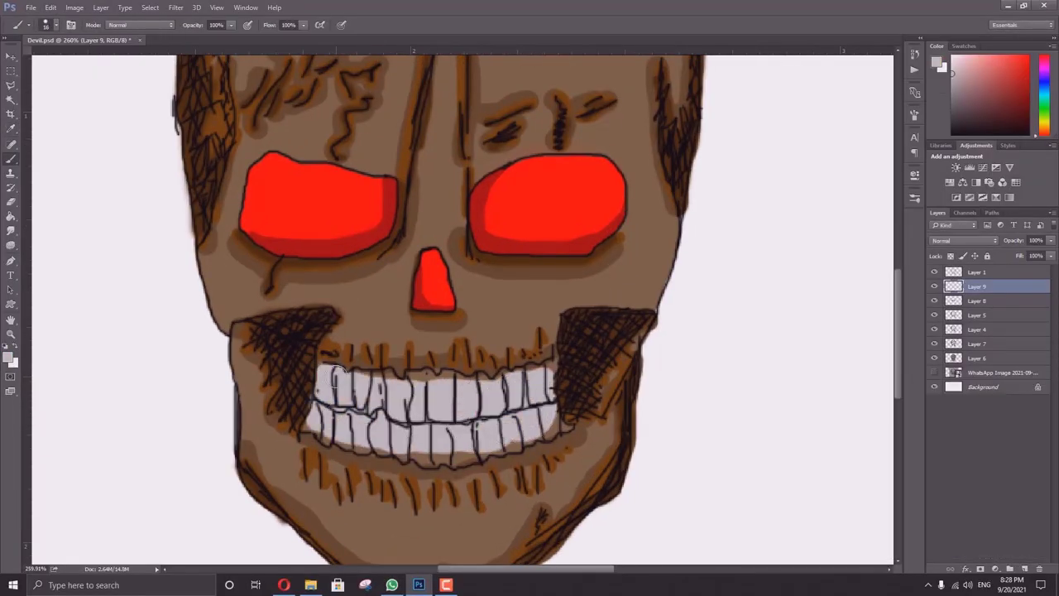
- Paint the upper teeth pale grey (c5c3c3) on Layer 9
left_click_drag(418, 387, 432, 380)
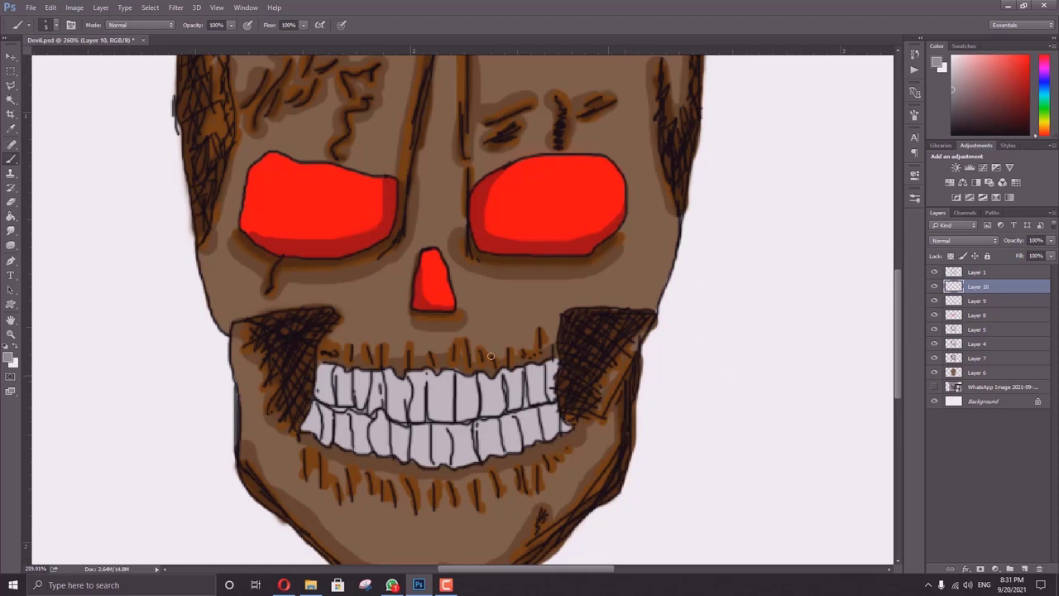
- At brush size 3, shade the upper and lower teeth with darker grey strokes, then clean up with the Eraser
left_click(56, 25)
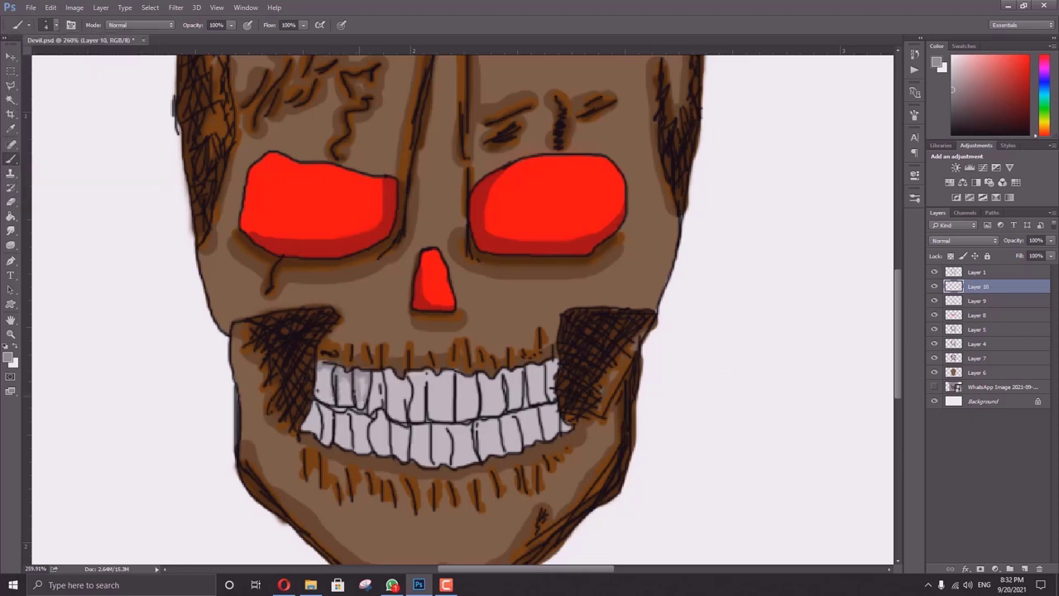
left_click(56, 25)
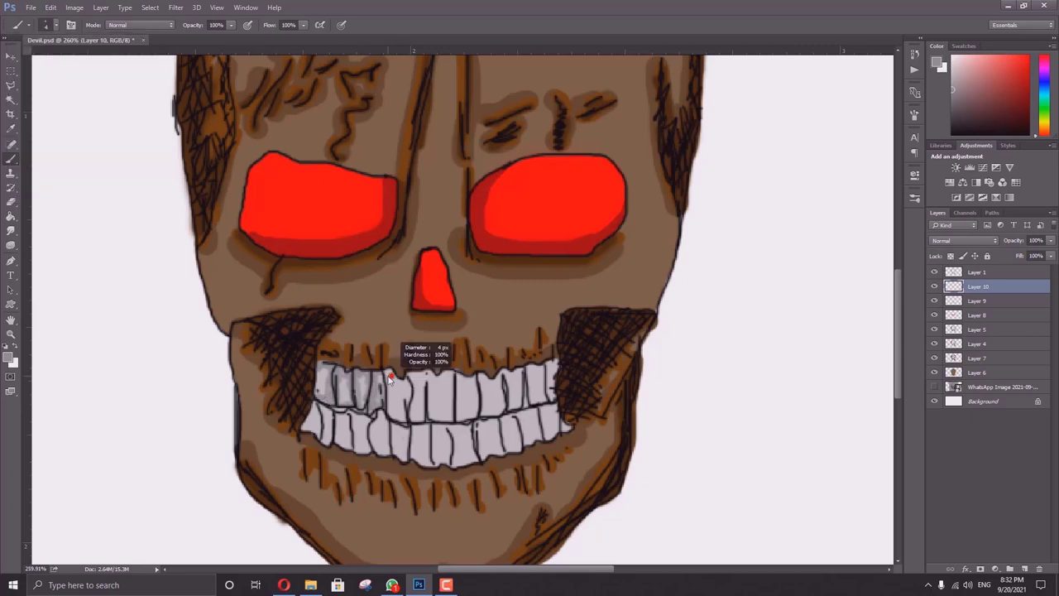
left_click_drag(445, 374, 548, 364)
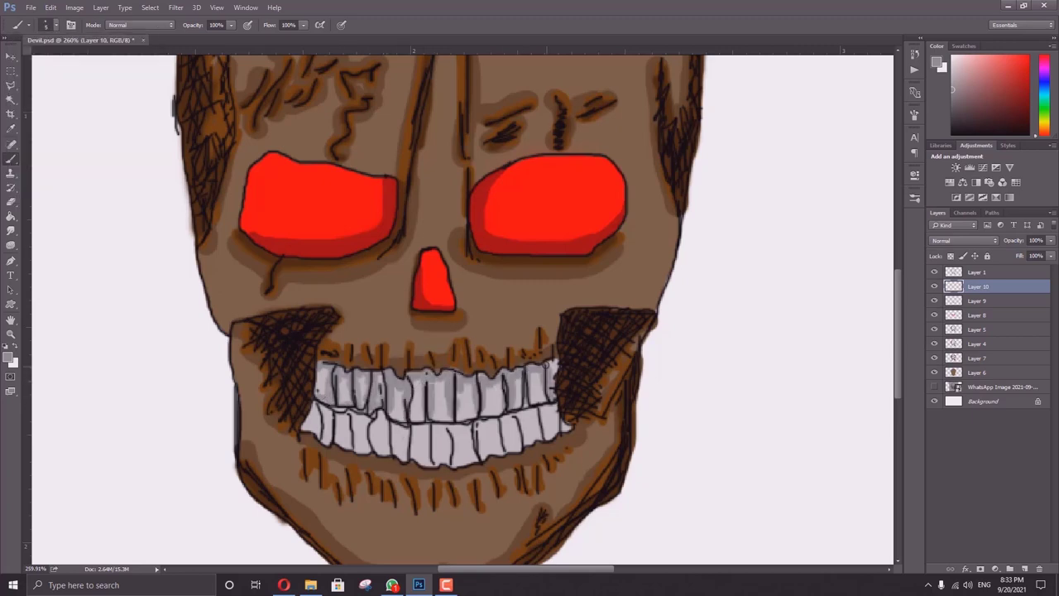
mouse_move(329, 437)
left_mouse_down()
mouse_move(451, 447)
mouse_move(521, 439)
mouse_move(559, 418)
left_mouse_up()
key("e")
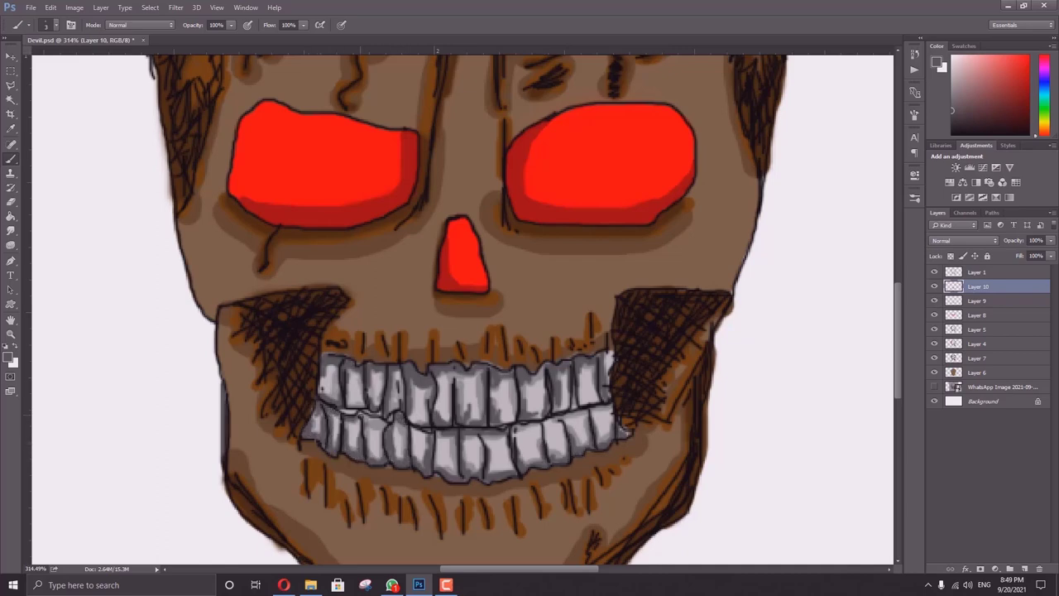
- On new Layer 11, paint small red strokes between the teeth and move the layer below Layer 1
left_click(1024, 569)
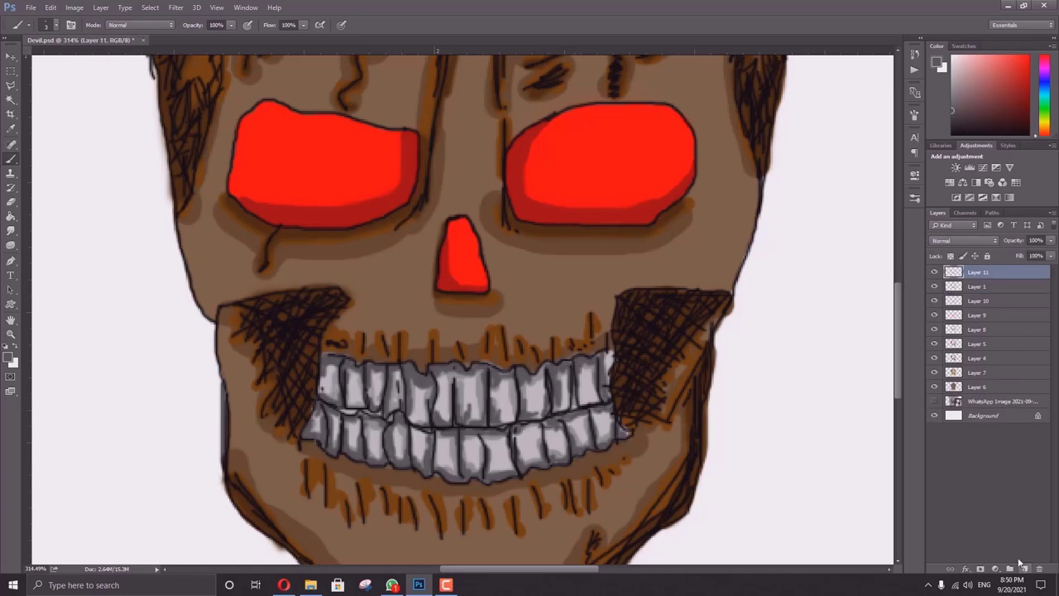
scroll(347, 397, "up", 2)
left_click_drag(364, 414, 342, 410)
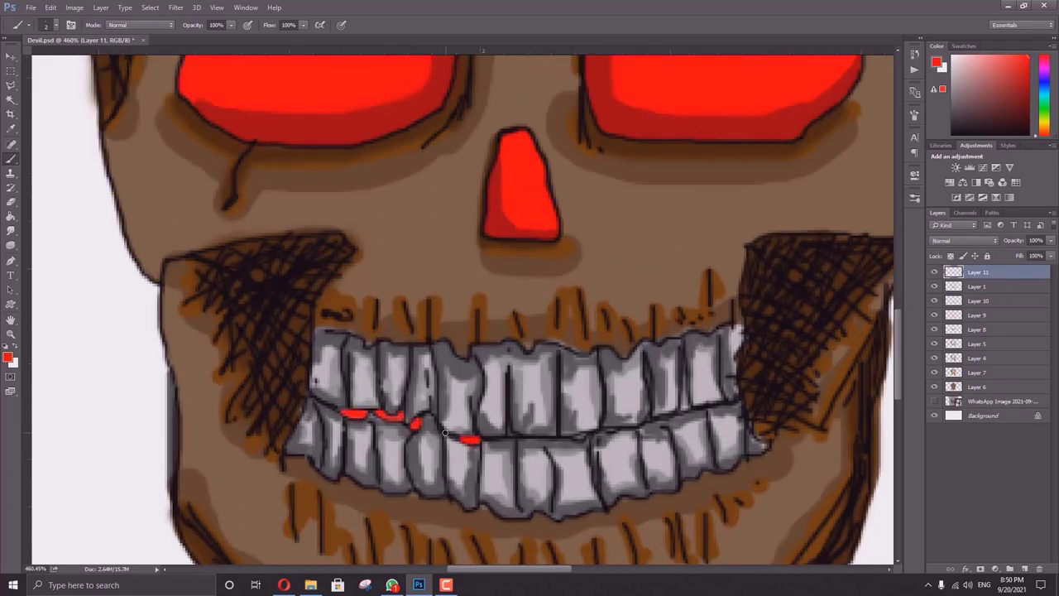
key("ctrl+bracketleft")
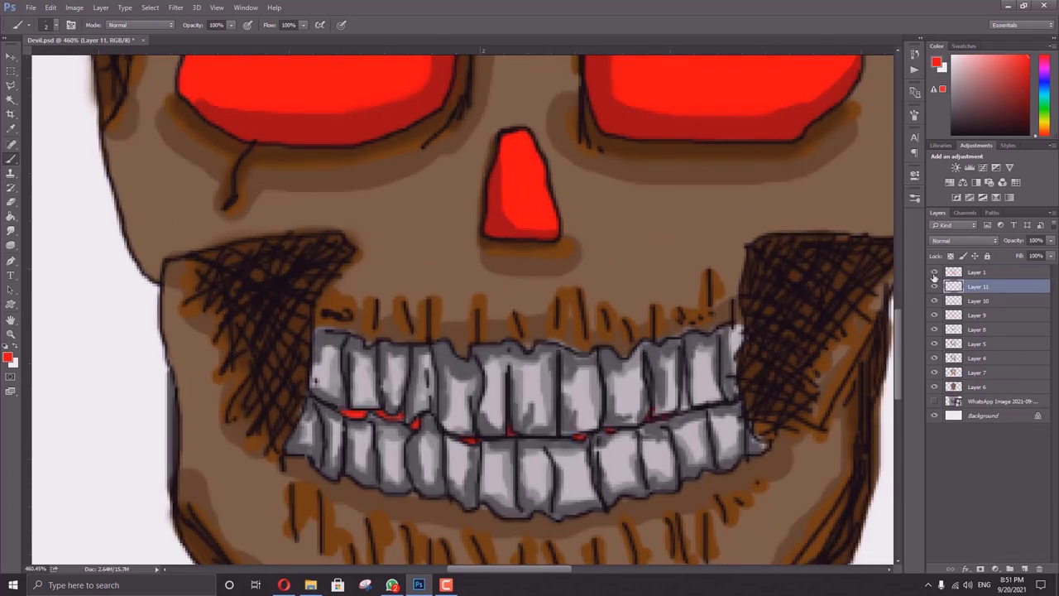
- Create a new outlining layer and set the foreground colour to black 000000
key("ctrl+shift+alt+n")
left_click(9, 357)
type("000000")
key("Return")
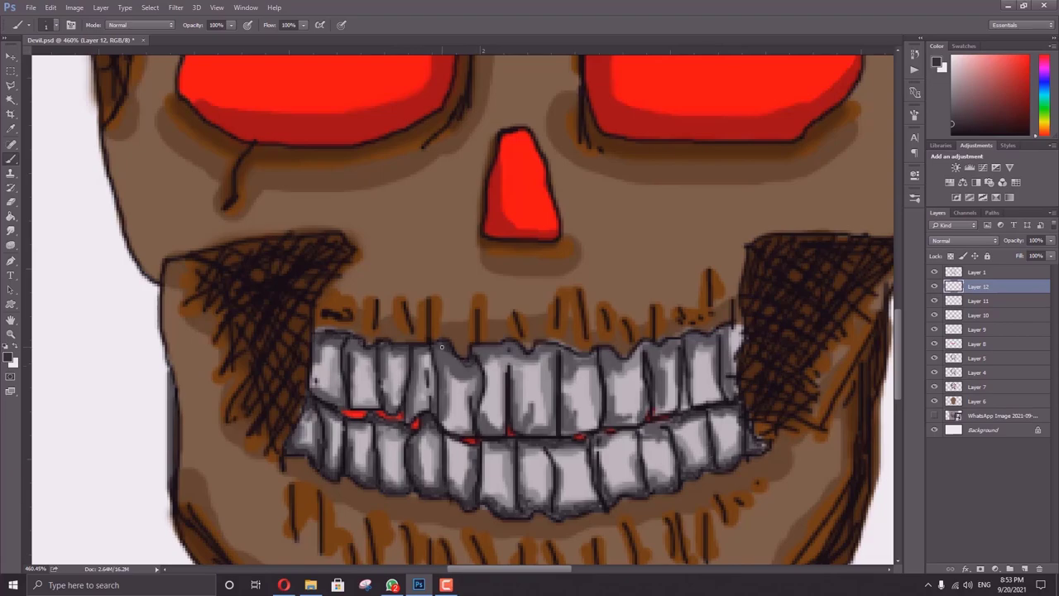
scroll(476, 356, "down", 2, "alt")
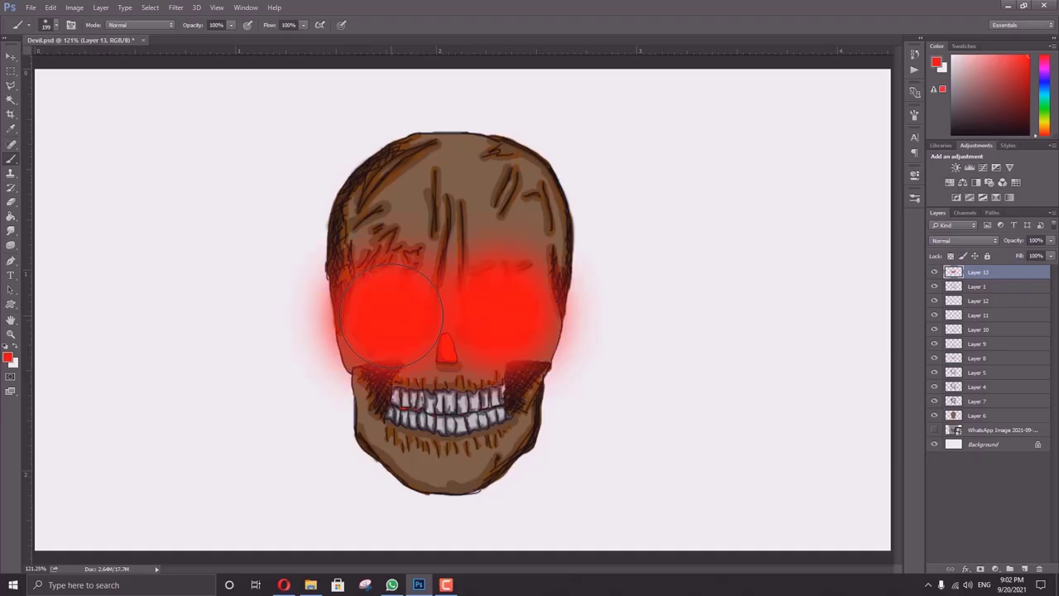
- Compare the red glow layer on and off, then dab dark red into both eye centres
left_click(935, 272)
left_click(934, 272)
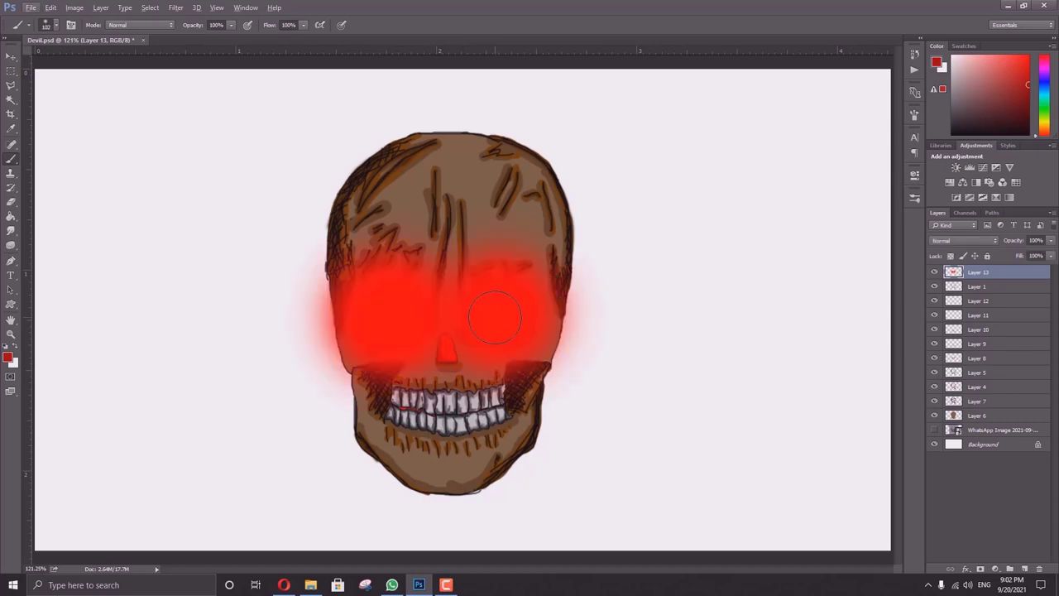
left_click(495, 317)
left_click(385, 316)
- Switch to orange, redo the right-eye centre dab, and swap to white for the hot core
left_click(8, 357)
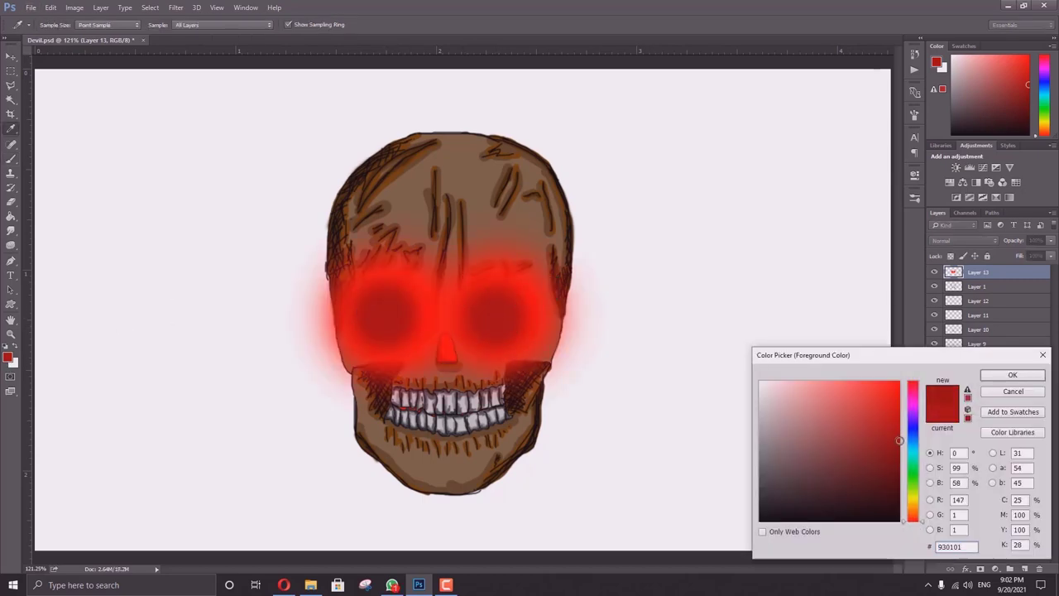
left_click(914, 506)
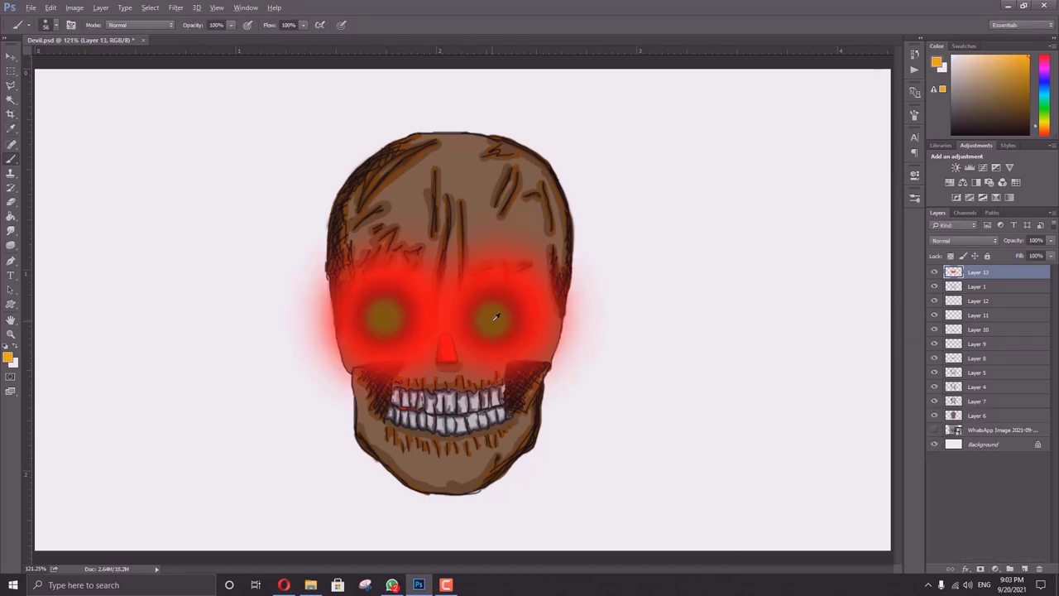
key("ctrl+z")
left_click(487, 320)
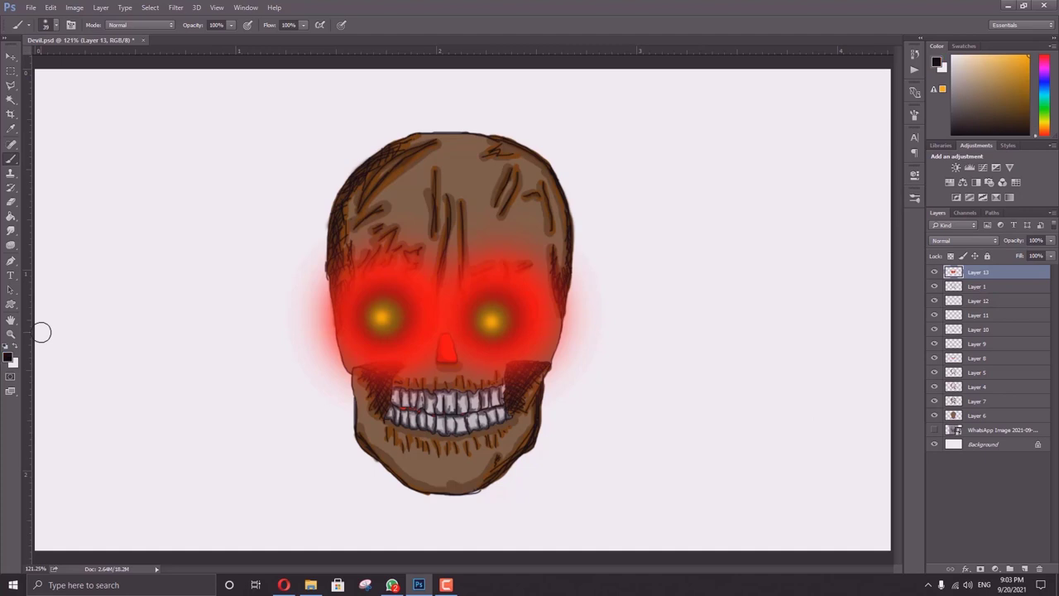
key("x")
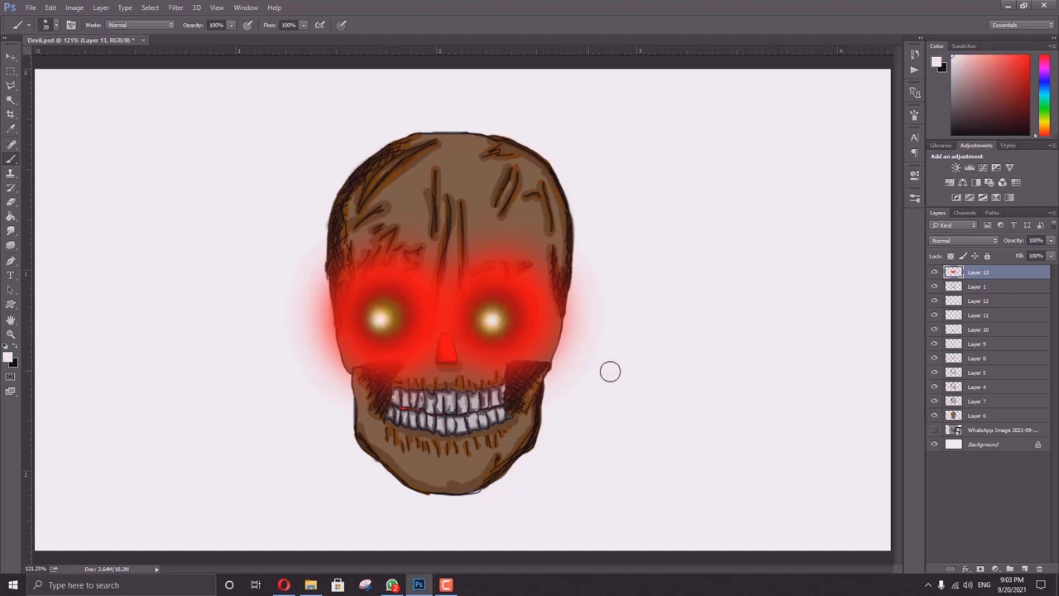
- Nudge the eye-glow Layer 13 slightly right and change its blend mode
key("v")
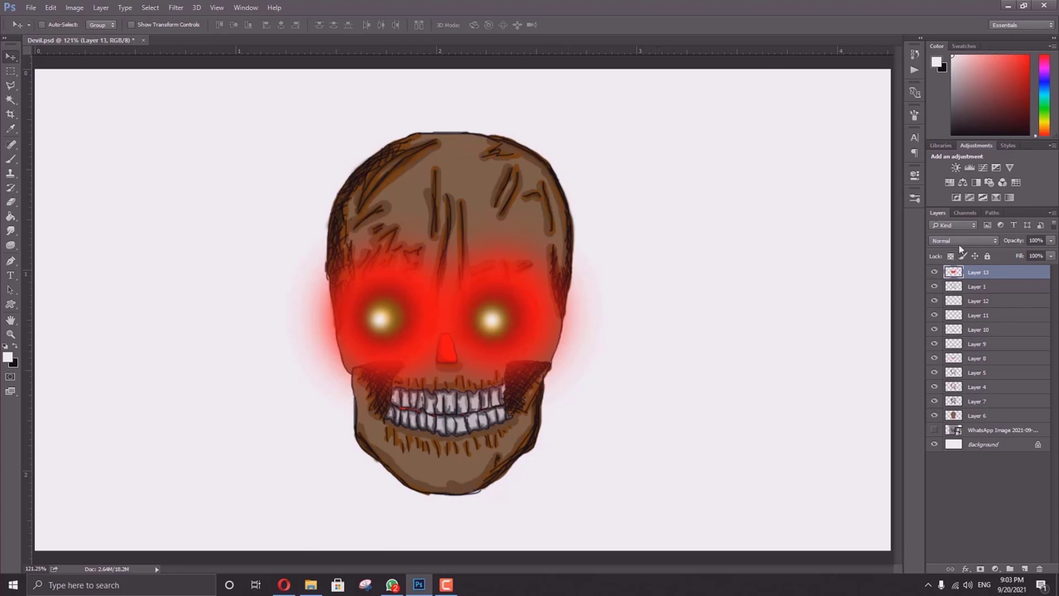
scroll(960, 241, "down", 14)
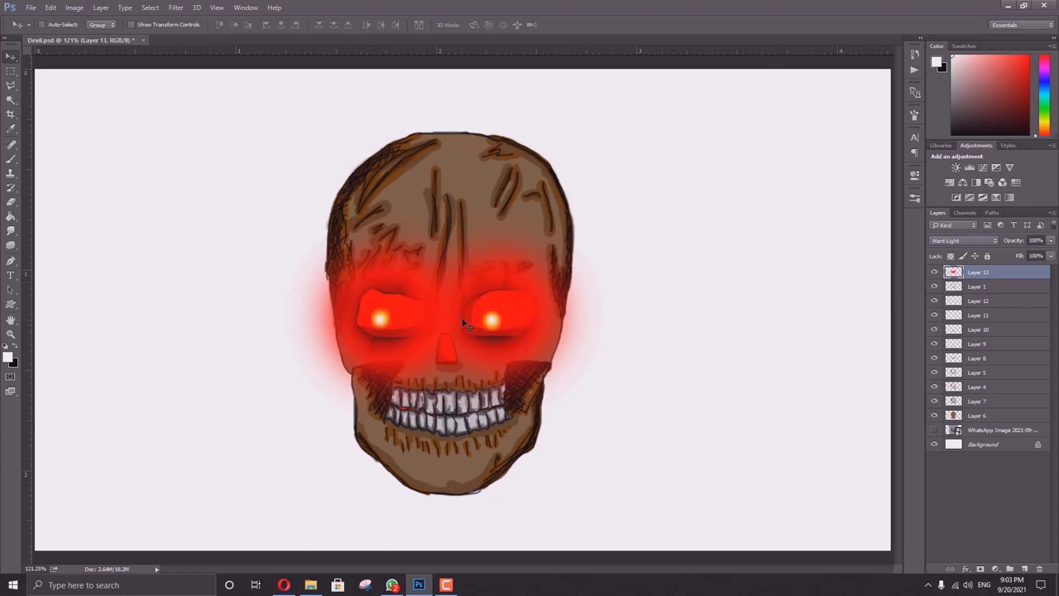
left_click_drag(494, 314, 505, 311)
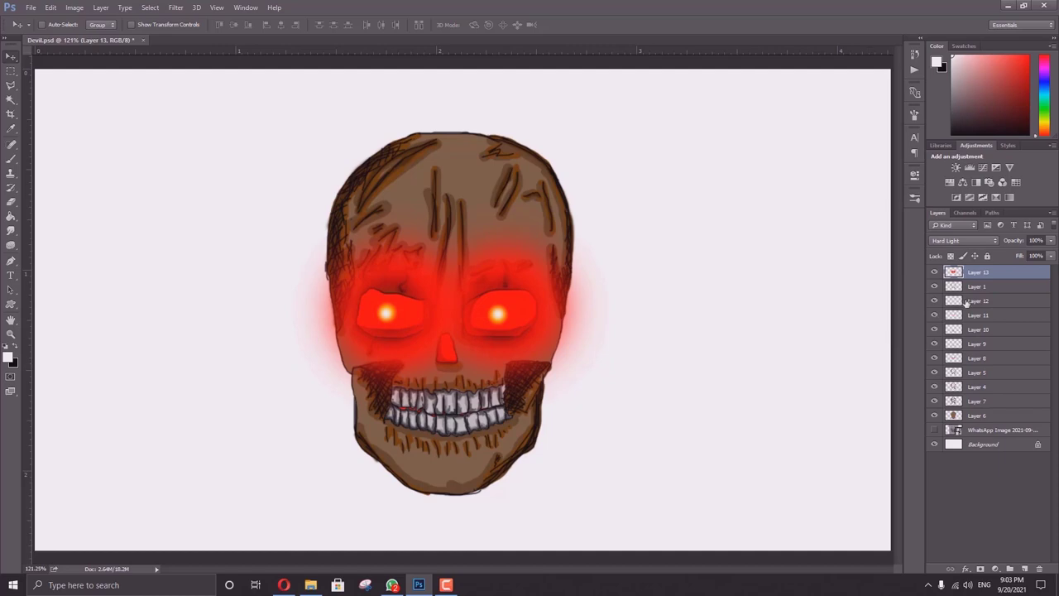
left_click(963, 241)
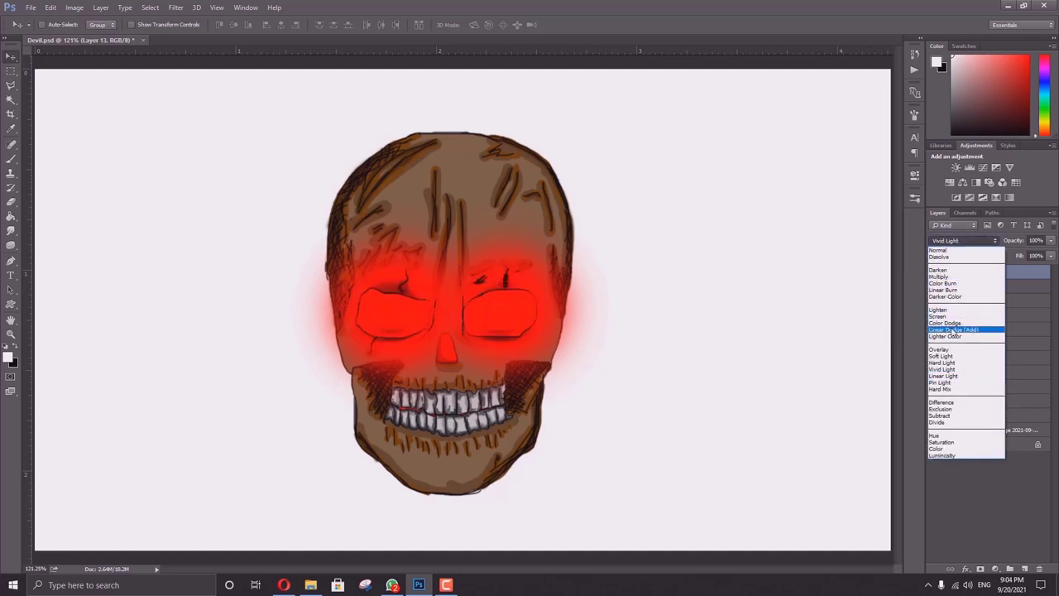
left_click(947, 376)
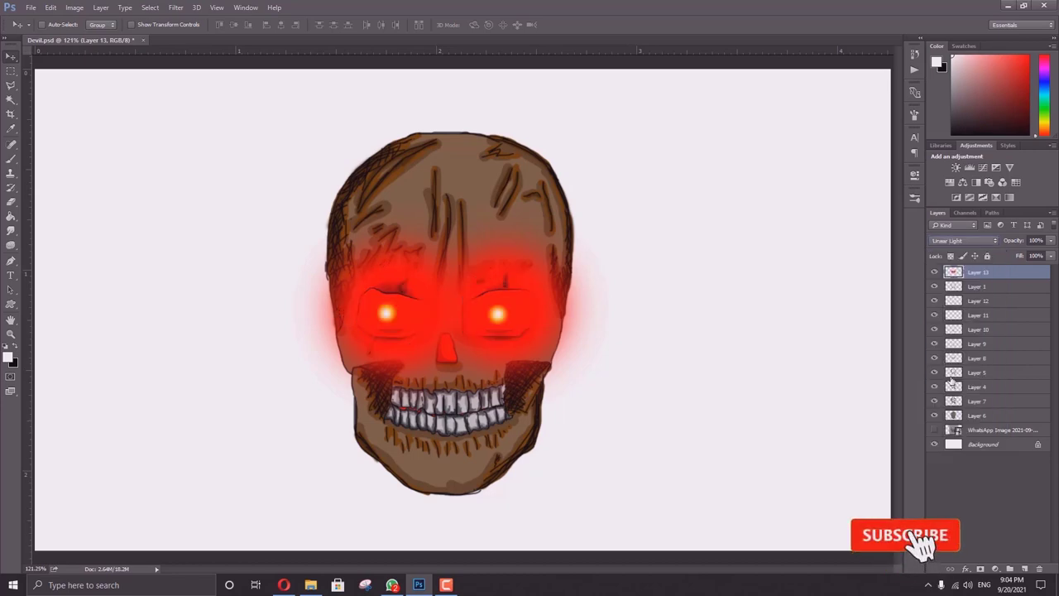